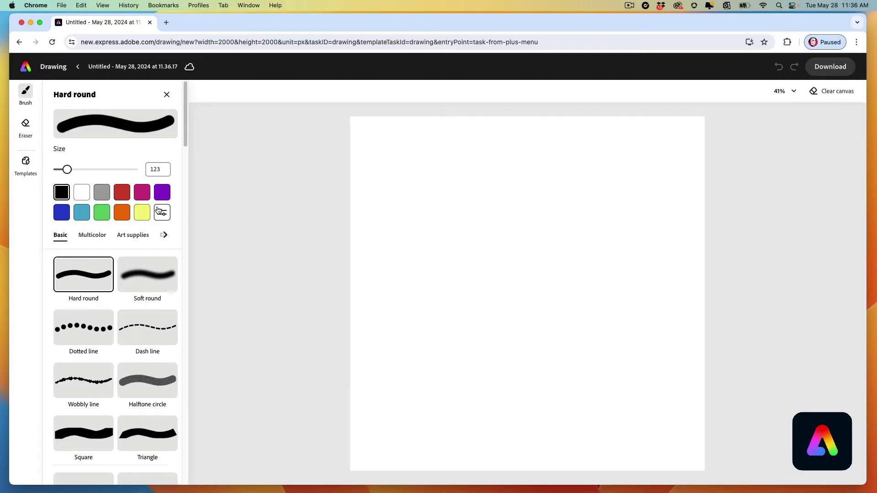
- Switch the Hard round brush (size 123) colour from black to magenta
{"action": "left_click", "coordinate": [142, 196]}
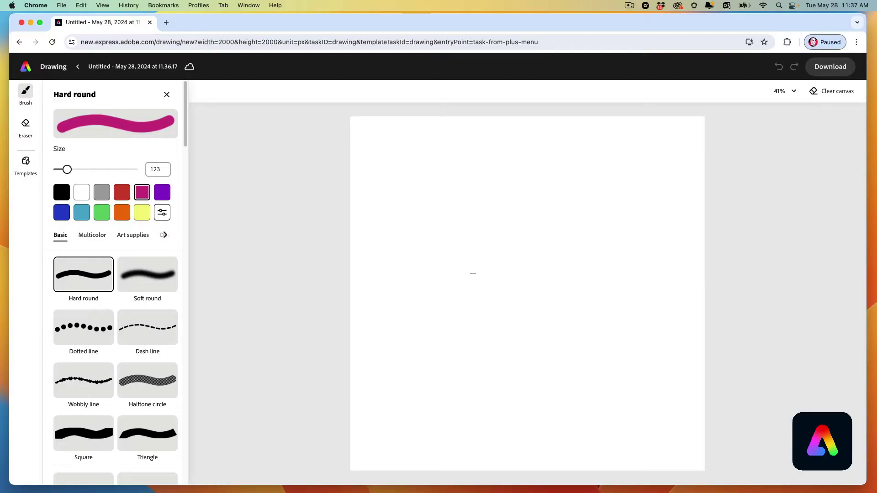
- Paint a magenta stroke, then overlapping blue, green, purple and yellow blobs around it
{"action": "mouse_move", "coordinate": [514, 236]}
{"action": "left_mouse_down"}
{"action": "mouse_move", "coordinate": [503, 277]}
{"action": "mouse_move", "coordinate": [503, 247]}
{"action": "mouse_move", "coordinate": [491, 250]}
{"action": "mouse_move", "coordinate": [503, 215]}
{"action": "left_mouse_up"}
{"action": "left_click", "coordinate": [62, 212]}
{"action": "left_click", "coordinate": [101, 213]}
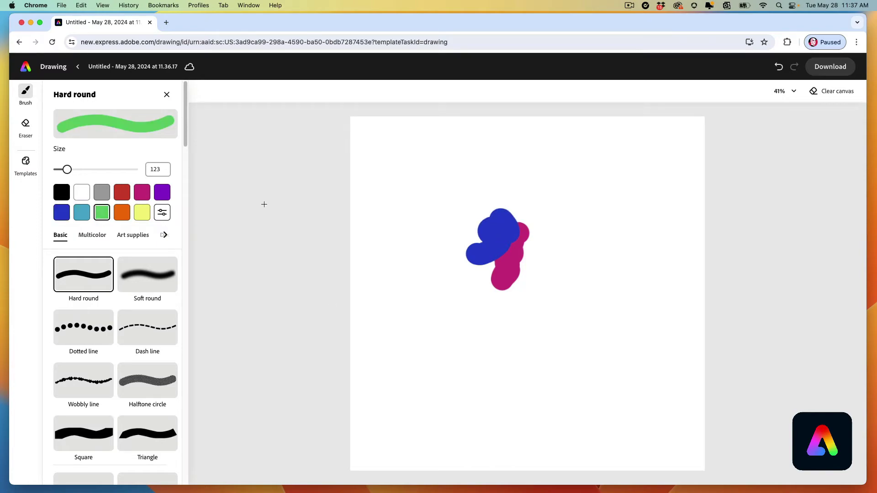
{"action": "left_click_drag", "start_coordinate": [466, 266], "coordinate": [497, 263]}
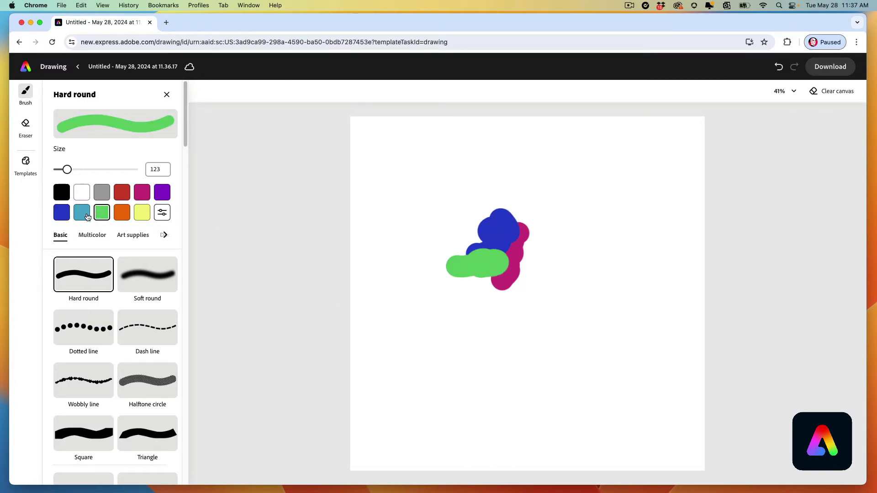
{"action": "left_click", "coordinate": [163, 195]}
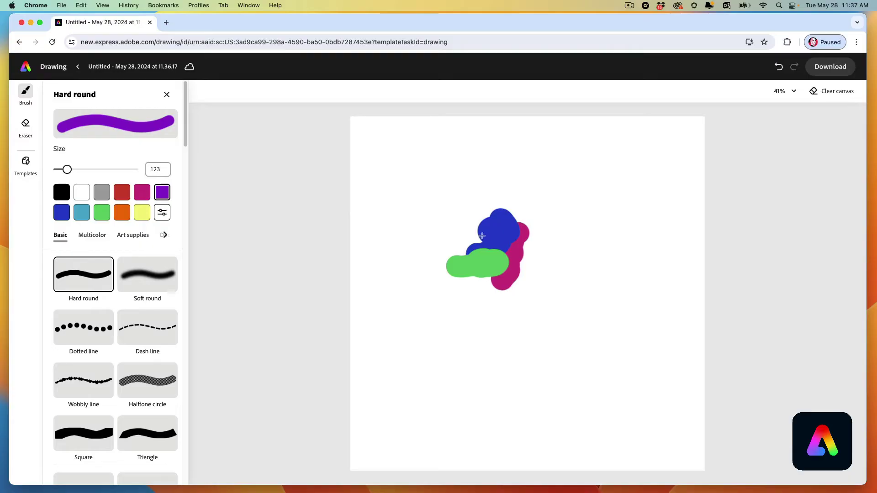
{"action": "left_click_drag", "start_coordinate": [480, 236], "coordinate": [453, 247]}
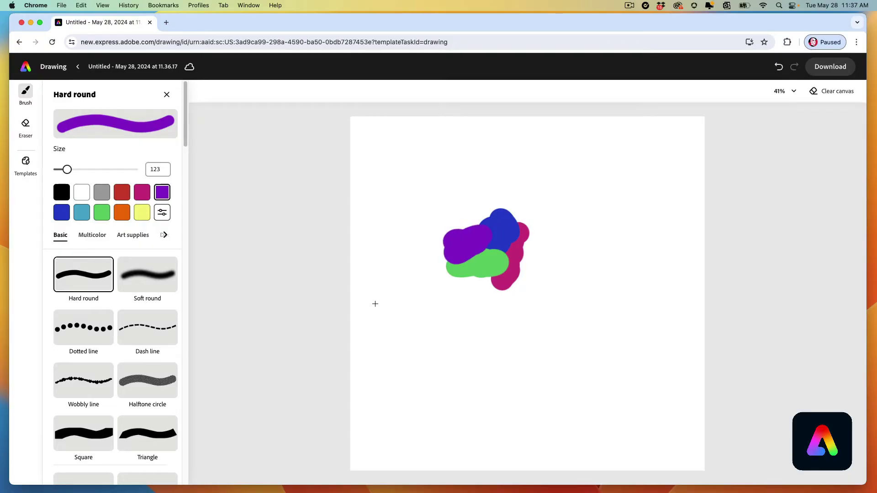
{"action": "left_click", "coordinate": [142, 214]}
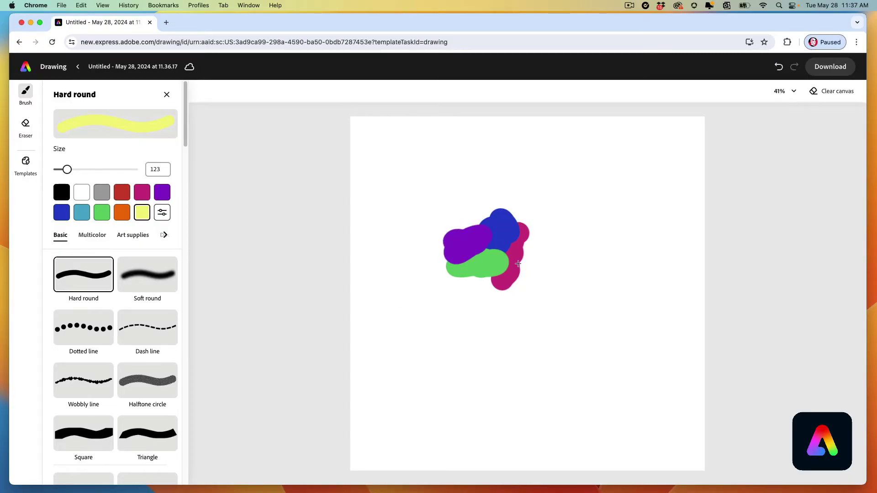
{"action": "left_click_drag", "start_coordinate": [516, 264], "coordinate": [532, 265]}
- At brush size 86, add orange, blue, magenta and green blobs to the cluster
{"action": "left_click_drag", "start_coordinate": [67, 169], "coordinate": [64, 170]}
{"action": "left_click", "coordinate": [122, 212]}
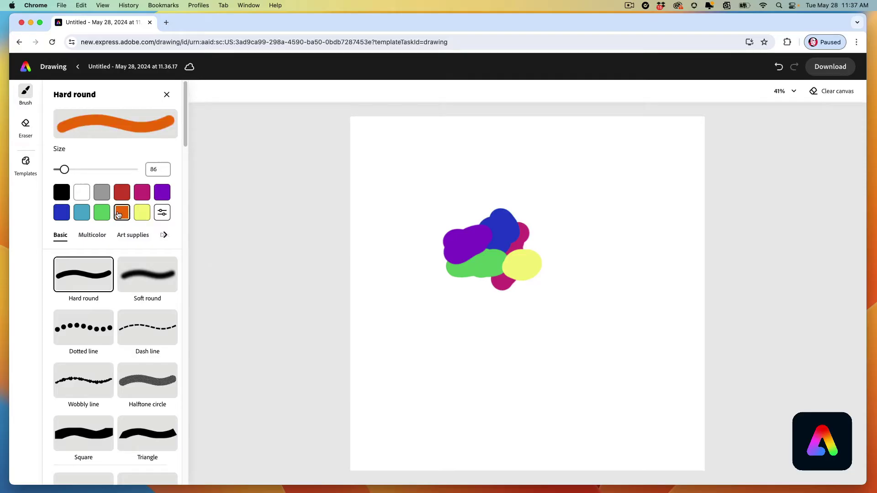
{"action": "mouse_move", "coordinate": [494, 236]}
{"action": "left_mouse_down"}
{"action": "mouse_move", "coordinate": [510, 250]}
{"action": "mouse_move", "coordinate": [530, 245]}
{"action": "left_mouse_up"}
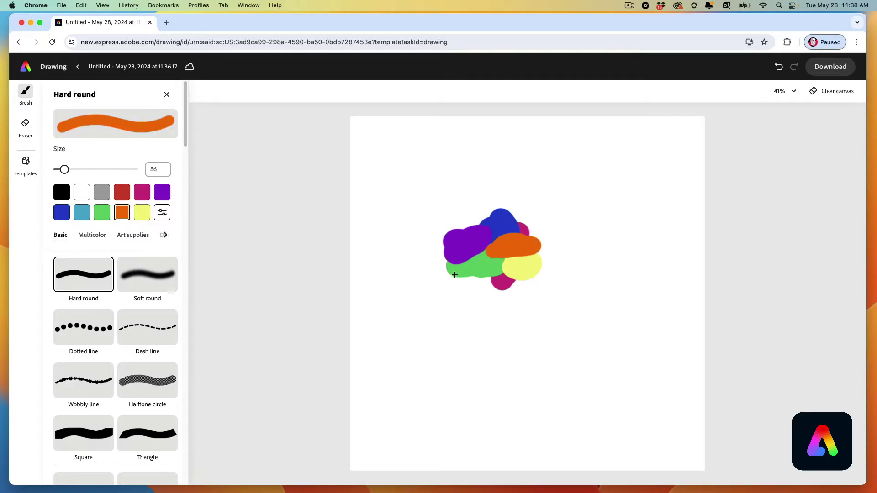
{"action": "left_click_drag", "start_coordinate": [455, 274], "coordinate": [460, 260]}
{"action": "left_click", "coordinate": [61, 212]}
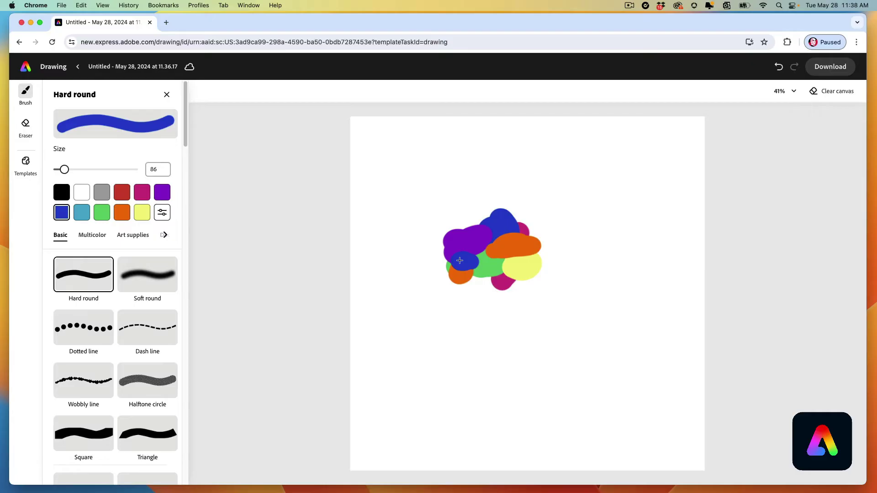
{"action": "left_click", "coordinate": [445, 244]}
{"action": "left_click", "coordinate": [142, 192]}
{"action": "mouse_move", "coordinate": [459, 249]}
{"action": "left_mouse_down"}
{"action": "mouse_move", "coordinate": [434, 258]}
{"action": "mouse_move", "coordinate": [445, 274]}
{"action": "left_mouse_up"}
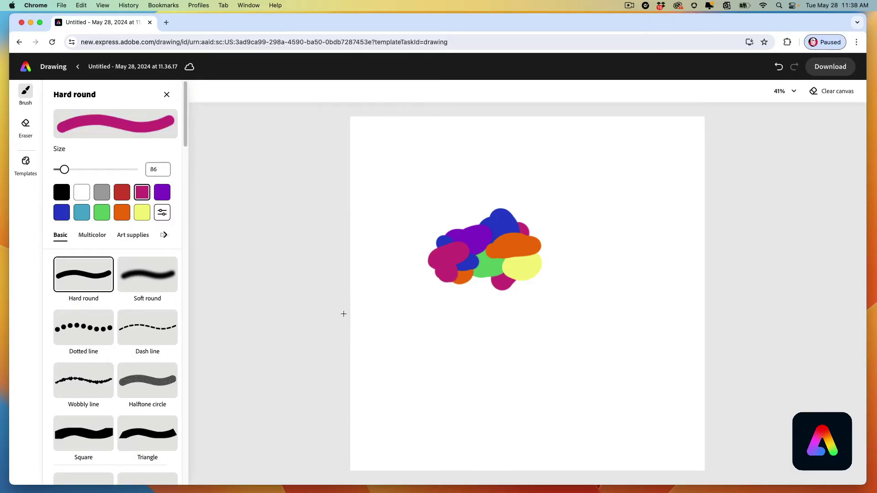
{"action": "left_click", "coordinate": [101, 212]}
{"action": "left_click_drag", "start_coordinate": [480, 279], "coordinate": [491, 283]}
{"action": "left_click", "coordinate": [480, 225]}
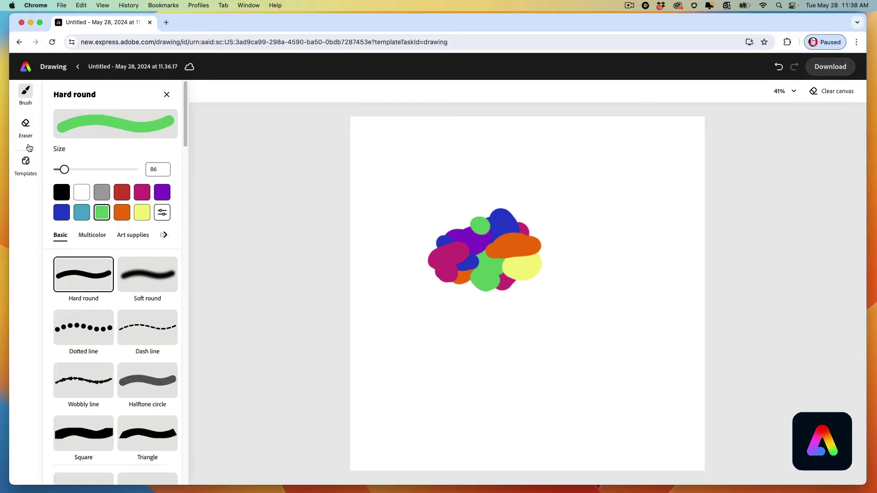
- With the Eraser at size 83, trim away the top edge of the colour cluster
{"action": "left_click", "coordinate": [26, 127]}
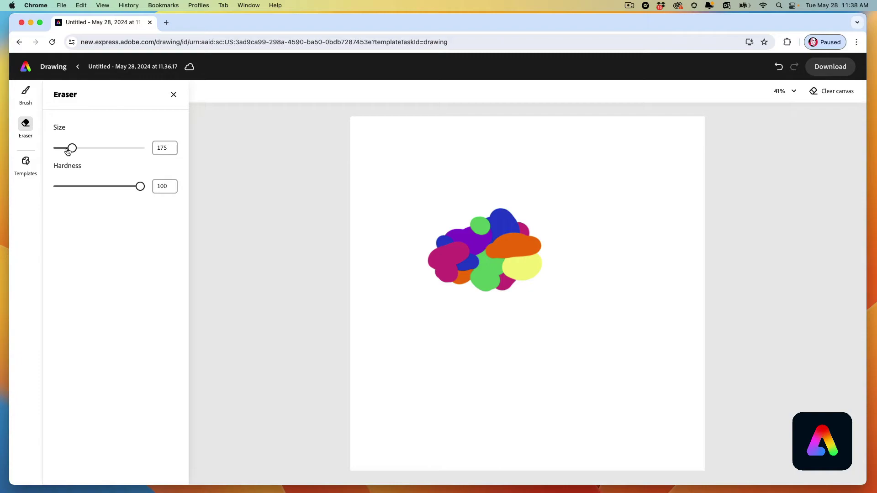
{"action": "left_click_drag", "start_coordinate": [71, 149], "coordinate": [63, 151]}
{"action": "mouse_move", "coordinate": [538, 224]}
{"action": "left_mouse_down"}
{"action": "mouse_move", "coordinate": [475, 231]}
{"action": "mouse_move", "coordinate": [427, 264]}
{"action": "left_mouse_up"}
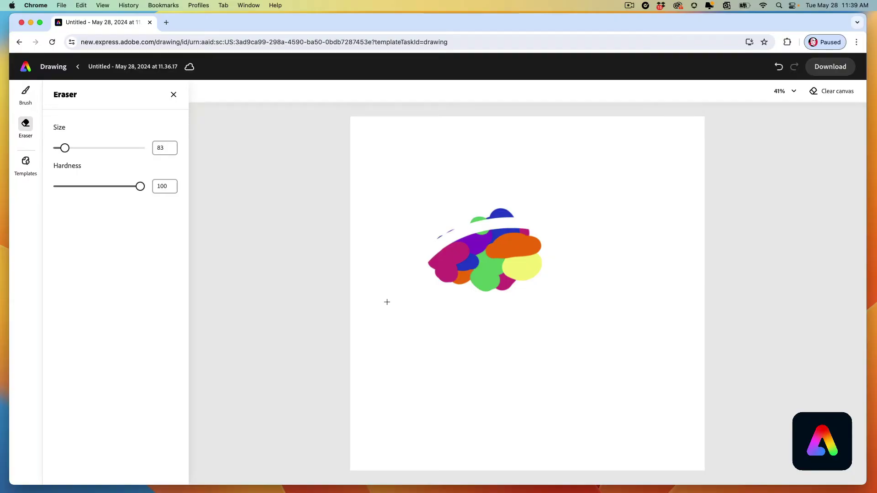
{"action": "mouse_move", "coordinate": [504, 211]}
{"action": "left_mouse_down"}
{"action": "mouse_move", "coordinate": [485, 214]}
{"action": "mouse_move", "coordinate": [513, 215]}
{"action": "mouse_move", "coordinate": [444, 232]}
{"action": "mouse_move", "coordinate": [453, 227]}
{"action": "left_mouse_up"}
{"action": "key", "text": "super+z"}
- Erase the lower part of the cluster to leave a straight bottom edge
{"action": "left_click_drag", "start_coordinate": [401, 262], "coordinate": [545, 279]}
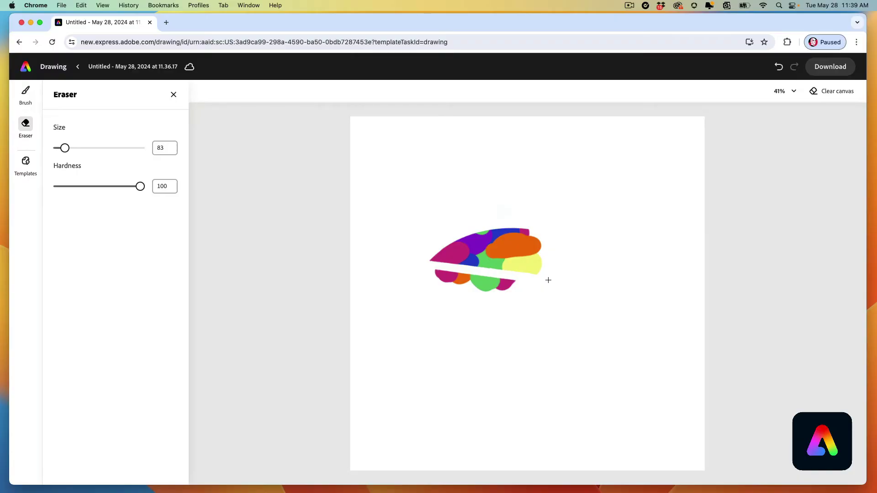
{"action": "key", "text": "super+z"}
{"action": "key", "text": "super+shift+z"}
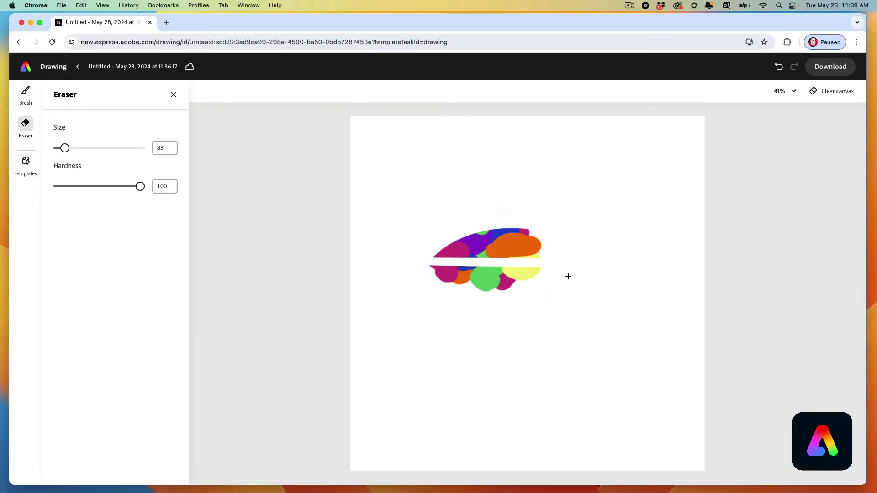
{"action": "key", "text": "super+z"}
{"action": "key", "text": "super+shift+z"}
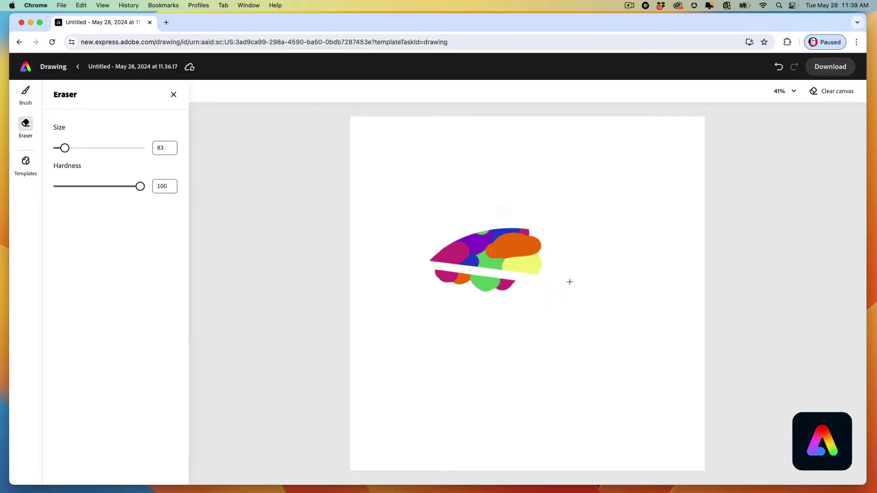
{"action": "key", "text": "super+z"}
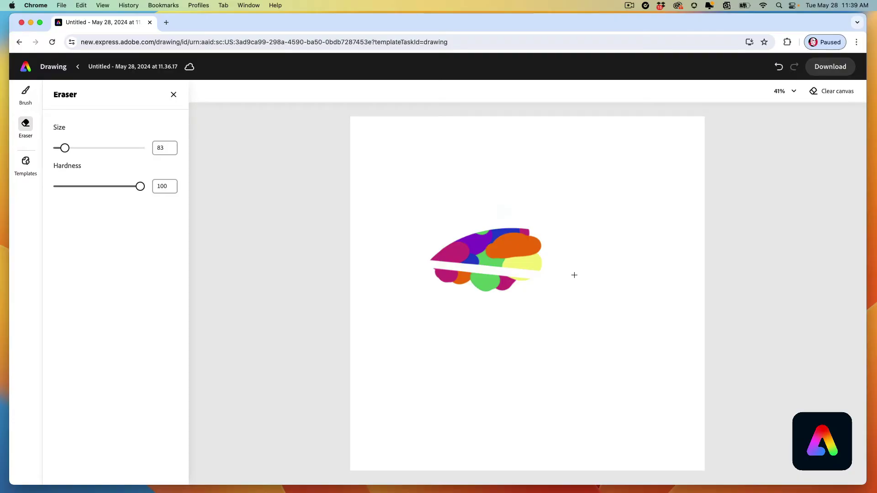
{"action": "left_click_drag", "start_coordinate": [439, 277], "coordinate": [497, 279]}
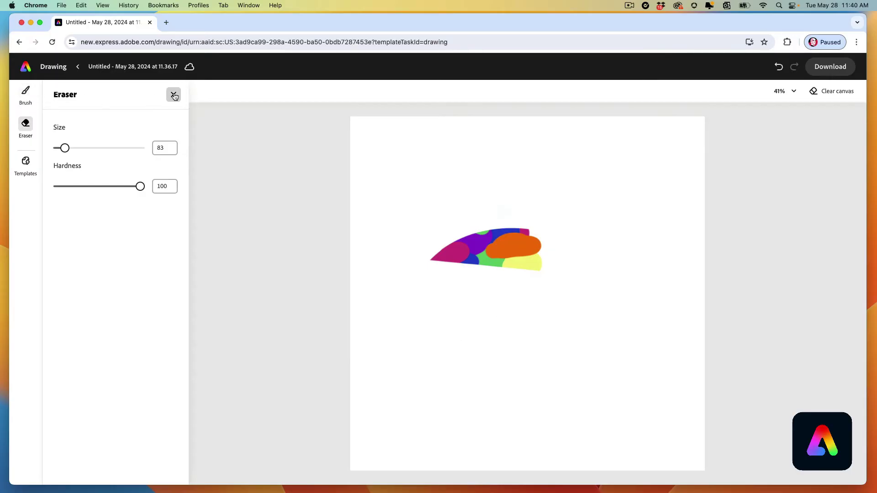
- Paint a thick black stroke at brush size about 301, running down from the beak's right end
{"action": "left_click", "coordinate": [26, 94]}
{"action": "left_click", "coordinate": [62, 194]}
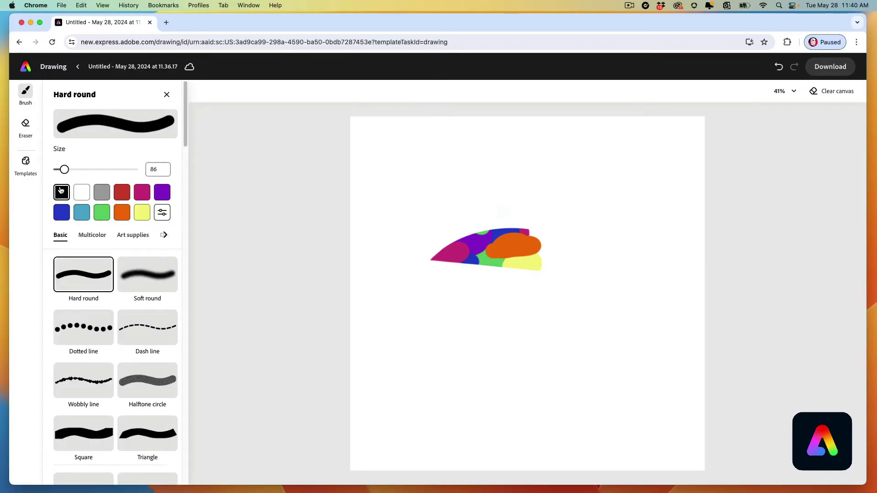
{"action": "left_click_drag", "start_coordinate": [64, 170], "coordinate": [72, 170]}
{"action": "left_click_drag", "start_coordinate": [72, 170], "coordinate": [81, 170]}
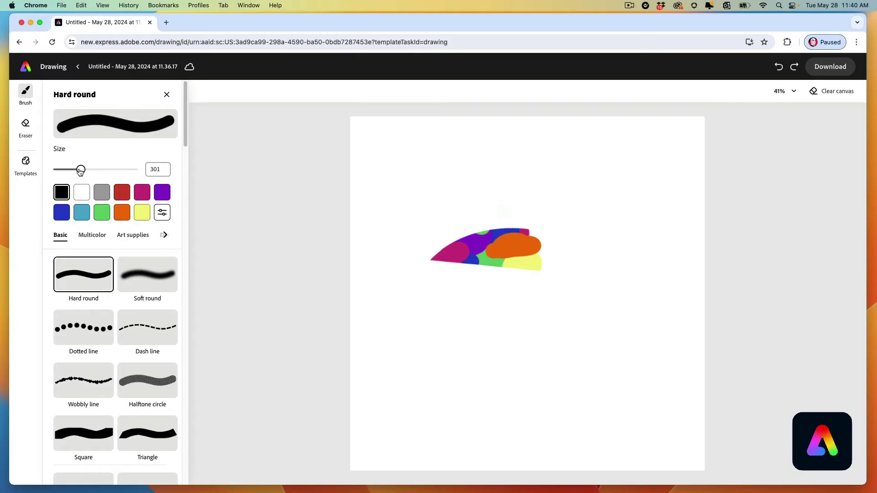
{"action": "left_click", "coordinate": [533, 254]}
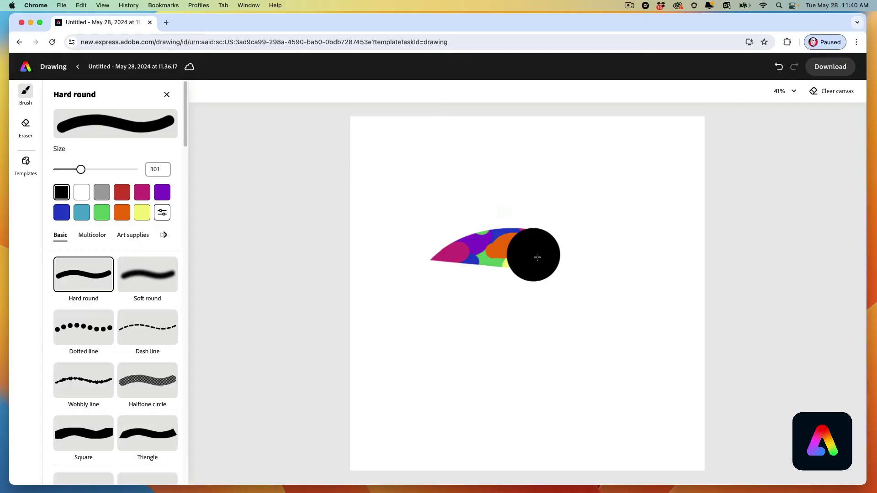
{"action": "key", "text": "super+z"}
{"action": "mouse_move", "coordinate": [531, 253]}
{"action": "left_mouse_down"}
{"action": "mouse_move", "coordinate": [545, 342]}
{"action": "mouse_move", "coordinate": [518, 343]}
{"action": "mouse_move", "coordinate": [565, 351]}
{"action": "mouse_move", "coordinate": [540, 350]}
{"action": "mouse_move", "coordinate": [547, 355]}
{"action": "mouse_move", "coordinate": [545, 344]}
{"action": "left_mouse_up"}
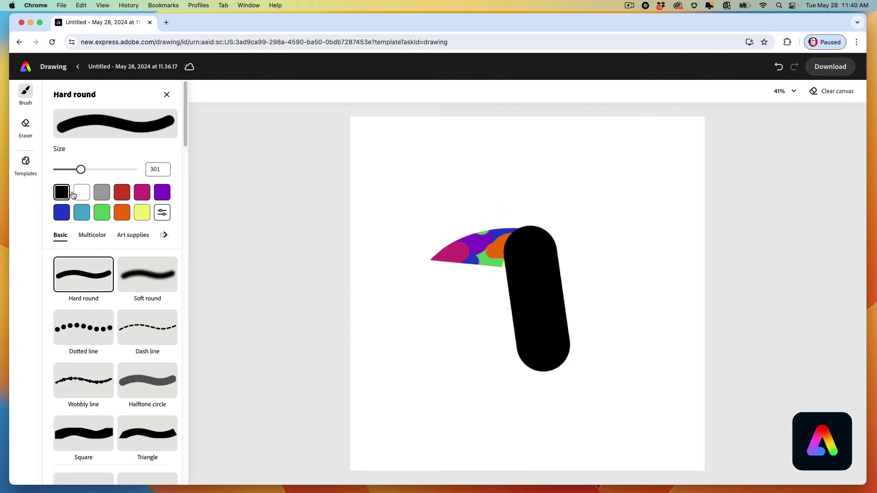
- Paint the eye: a teal dot, a smaller white dot inside, and a black pupil at size 94
{"action": "left_click", "coordinate": [82, 213]}
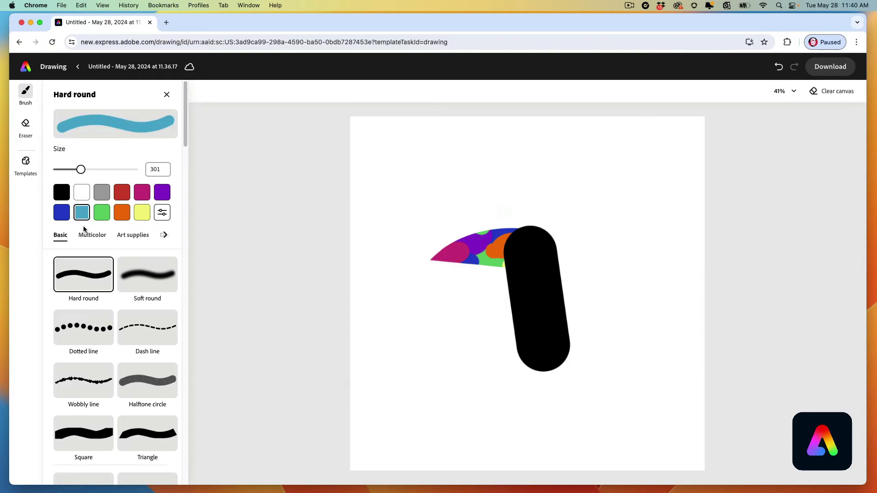
{"action": "left_click_drag", "start_coordinate": [81, 170], "coordinate": [72, 170]}
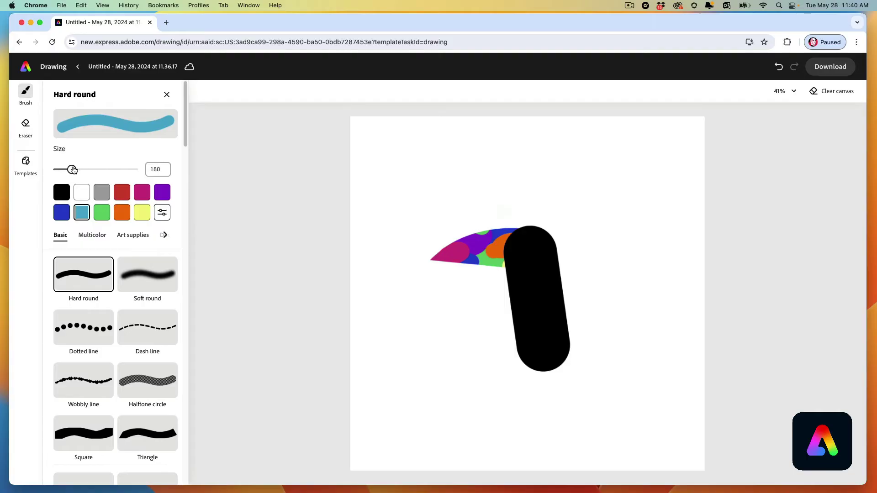
{"action": "left_click", "coordinate": [531, 252]}
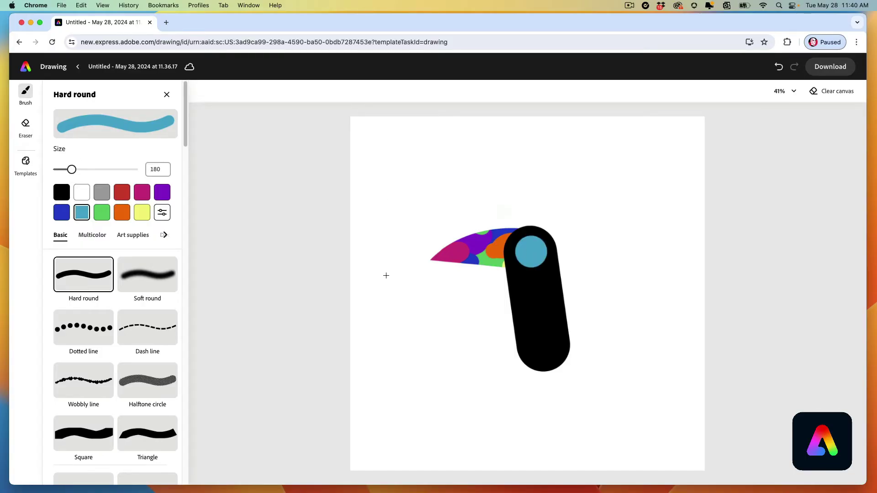
{"action": "left_click_drag", "start_coordinate": [72, 169], "coordinate": [65, 170]}
{"action": "left_click", "coordinate": [82, 193]}
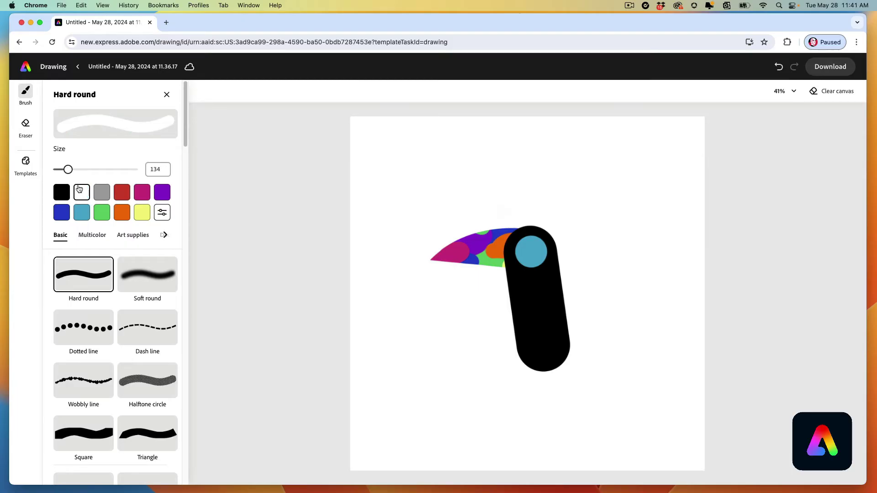
{"action": "left_click", "coordinate": [531, 251]}
{"action": "left_click", "coordinate": [63, 194]}
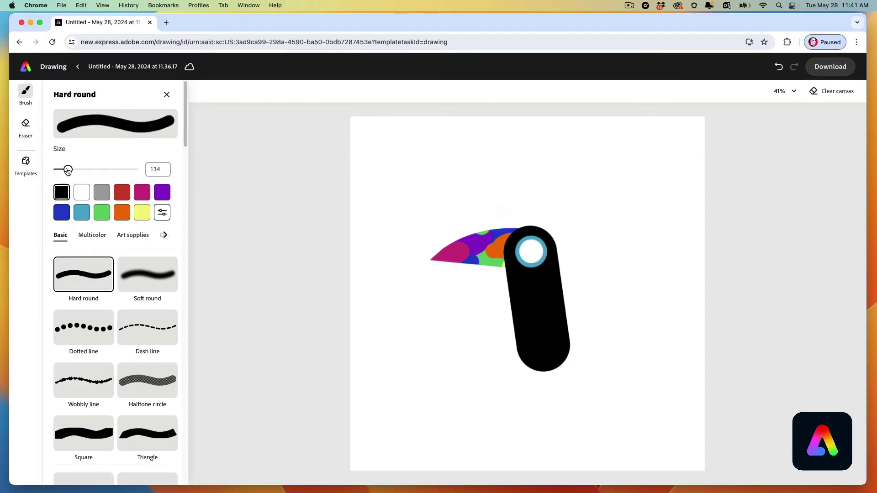
{"action": "left_click_drag", "start_coordinate": [68, 169], "coordinate": [65, 170]}
{"action": "scroll", "coordinate": [536, 252], "scroll_direction": "up", "scroll_amount": 5}
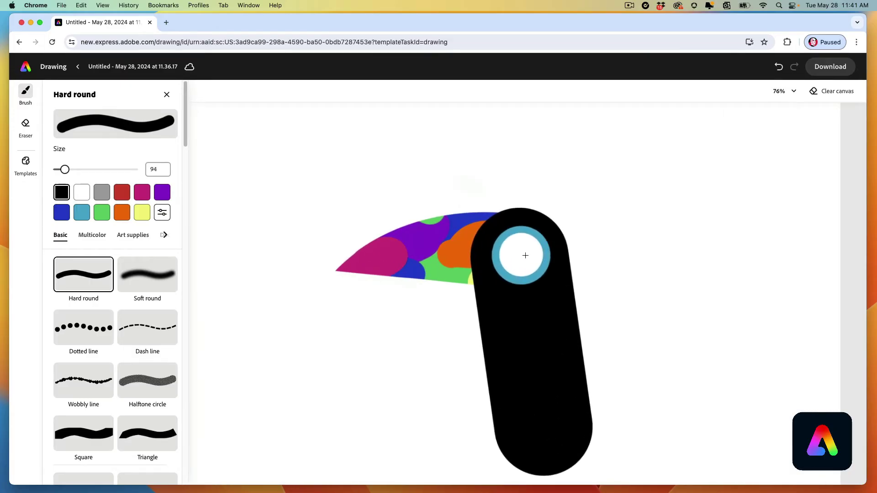
{"action": "left_click", "coordinate": [526, 255]}
{"action": "scroll", "coordinate": [415, 383], "scroll_direction": "down", "scroll_amount": 5}
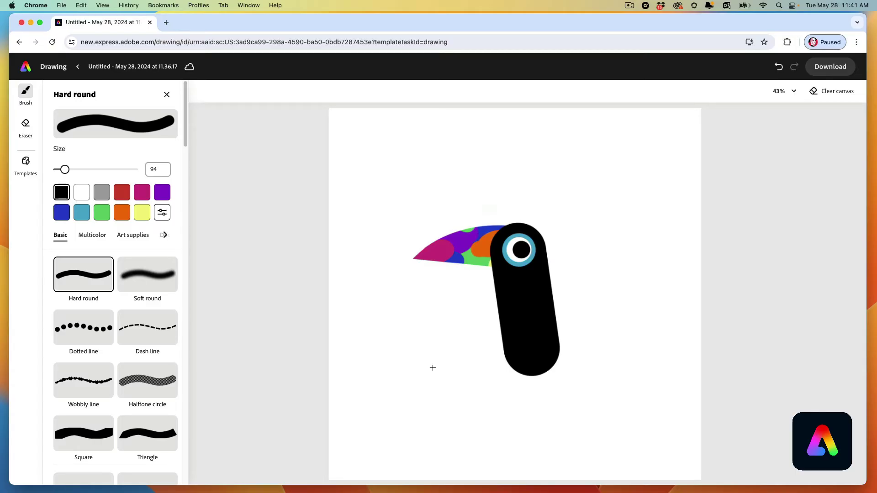
- Draw a thin black mouth line at brush size 13 along the beak from eye to tip
{"action": "left_click_drag", "start_coordinate": [64, 170], "coordinate": [57, 170]}
{"action": "scroll", "coordinate": [487, 221], "scroll_direction": "up", "scroll_amount": 2}
{"action": "scroll", "coordinate": [468, 258], "scroll_direction": "down", "scroll_amount": 3}
{"action": "scroll", "coordinate": [468, 258], "scroll_direction": "left", "scroll_amount": 3}
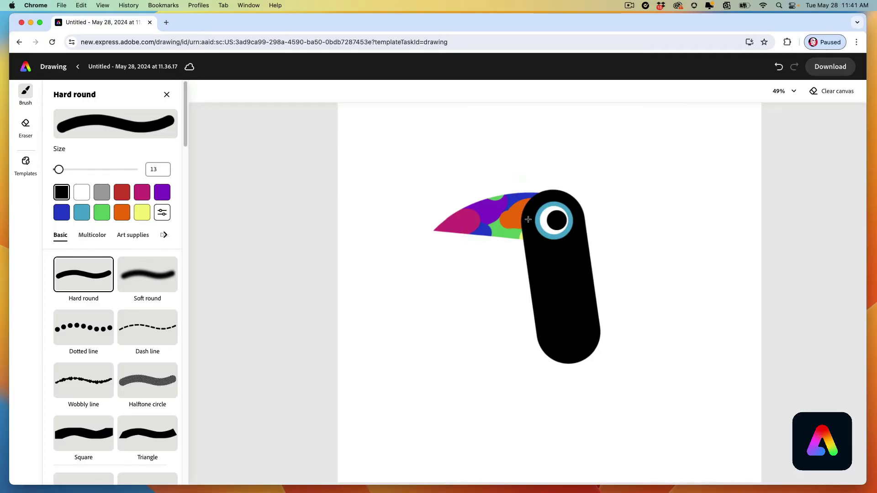
{"action": "mouse_move", "coordinate": [528, 219]}
{"action": "left_mouse_down"}
{"action": "mouse_move", "coordinate": [436, 230]}
{"action": "mouse_move", "coordinate": [431, 283]}
{"action": "mouse_move", "coordinate": [407, 263]}
{"action": "mouse_move", "coordinate": [391, 178]}
{"action": "mouse_move", "coordinate": [389, 227]}
{"action": "mouse_move", "coordinate": [407, 270]}
{"action": "mouse_move", "coordinate": [431, 253]}
{"action": "mouse_move", "coordinate": [437, 229]}
{"action": "left_mouse_up"}
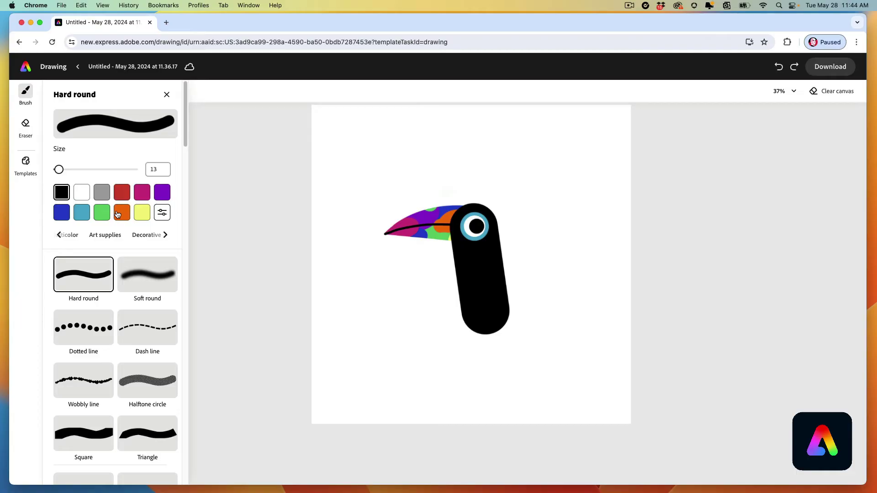
- Paint green Elegant vine foliage at size 847 at the lower right beside the toucan
{"action": "left_click", "coordinate": [146, 235]}
{"action": "left_click", "coordinate": [76, 400]}
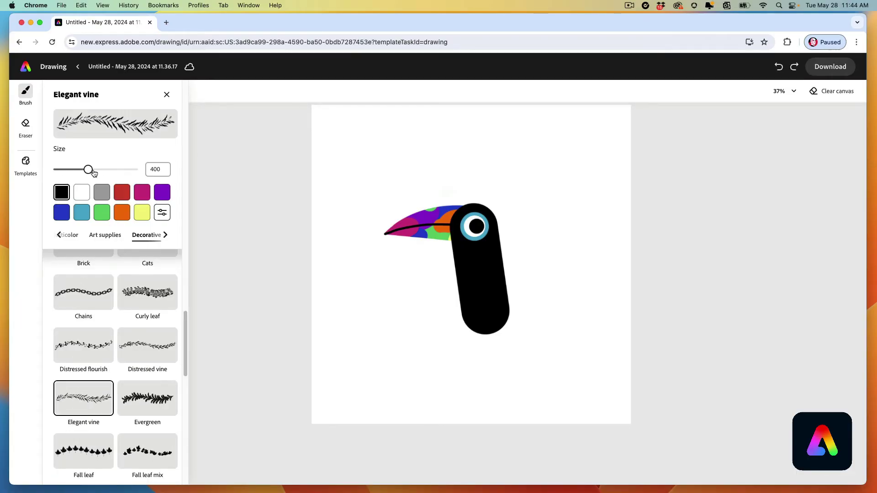
{"action": "left_click_drag", "start_coordinate": [91, 172], "coordinate": [122, 169]}
{"action": "left_click", "coordinate": [103, 215]}
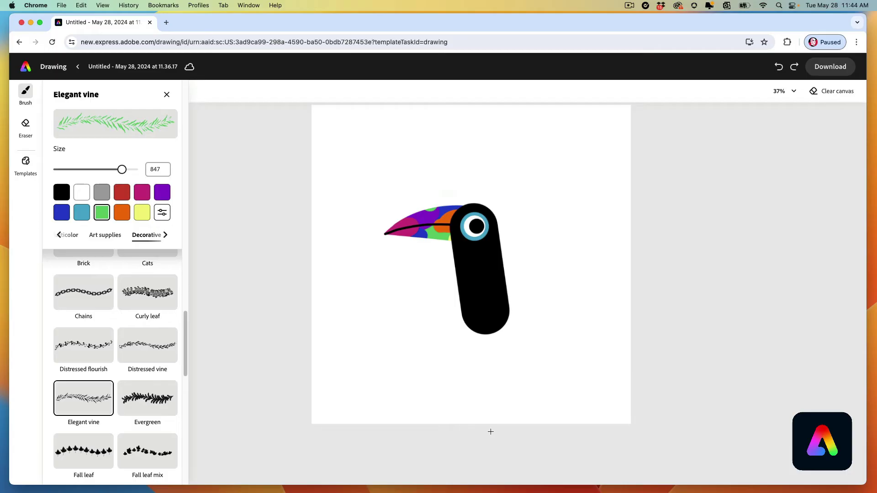
{"action": "mouse_move", "coordinate": [491, 432]}
{"action": "left_mouse_down"}
{"action": "mouse_move", "coordinate": [515, 341]}
{"action": "mouse_move", "coordinate": [623, 261]}
{"action": "left_mouse_up"}
{"action": "mouse_move", "coordinate": [527, 410]}
{"action": "left_mouse_down"}
{"action": "mouse_move", "coordinate": [557, 387]}
{"action": "mouse_move", "coordinate": [678, 345]}
{"action": "mouse_move", "coordinate": [560, 376]}
{"action": "mouse_move", "coordinate": [578, 319]}
{"action": "left_mouse_up"}
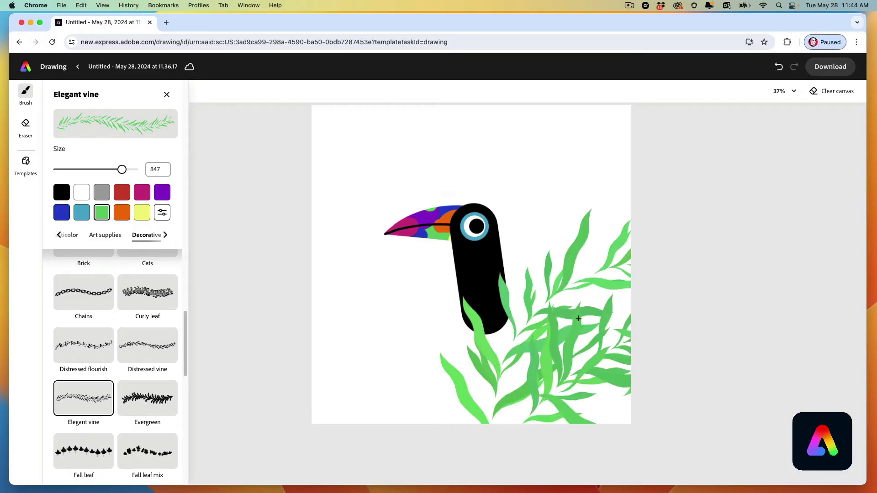
{"action": "mouse_move", "coordinate": [493, 438]}
{"action": "left_mouse_down"}
{"action": "mouse_move", "coordinate": [372, 307]}
{"action": "mouse_move", "coordinate": [320, 292]}
{"action": "left_mouse_up"}
- Fill the lower-left and lower-right canvas with dense vines and run them up the right edge
{"action": "left_click_drag", "start_coordinate": [450, 438], "coordinate": [354, 344]}
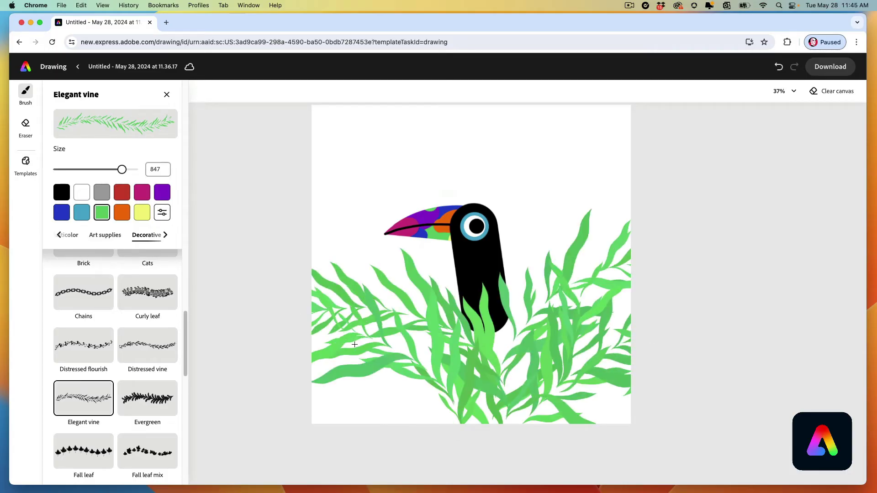
{"action": "left_click_drag", "start_coordinate": [448, 423], "coordinate": [352, 368]}
{"action": "left_click_drag", "start_coordinate": [388, 422], "coordinate": [316, 361]}
{"action": "left_click_drag", "start_coordinate": [379, 359], "coordinate": [320, 237]}
{"action": "left_click_drag", "start_coordinate": [375, 425], "coordinate": [315, 372]}
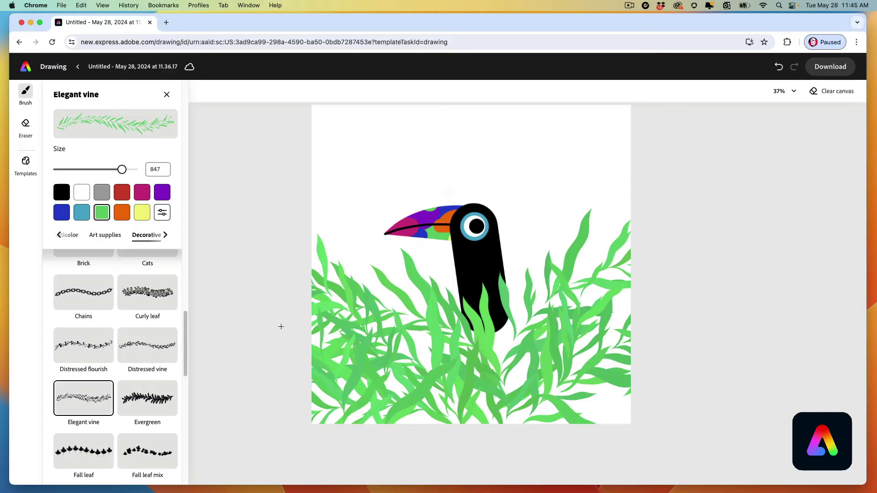
{"action": "left_click_drag", "start_coordinate": [433, 436], "coordinate": [423, 295]}
{"action": "left_click_drag", "start_coordinate": [492, 445], "coordinate": [599, 338]}
{"action": "left_click_drag", "start_coordinate": [525, 340], "coordinate": [607, 290]}
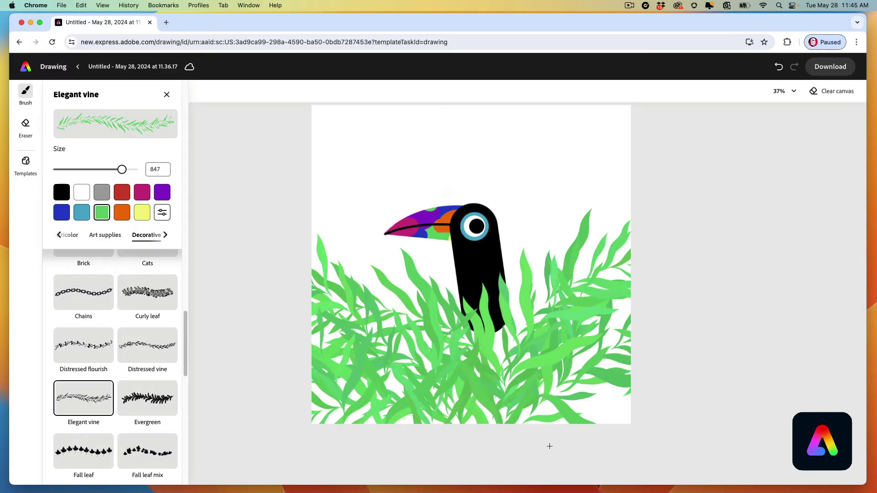
{"action": "left_click_drag", "start_coordinate": [548, 444], "coordinate": [628, 368]}
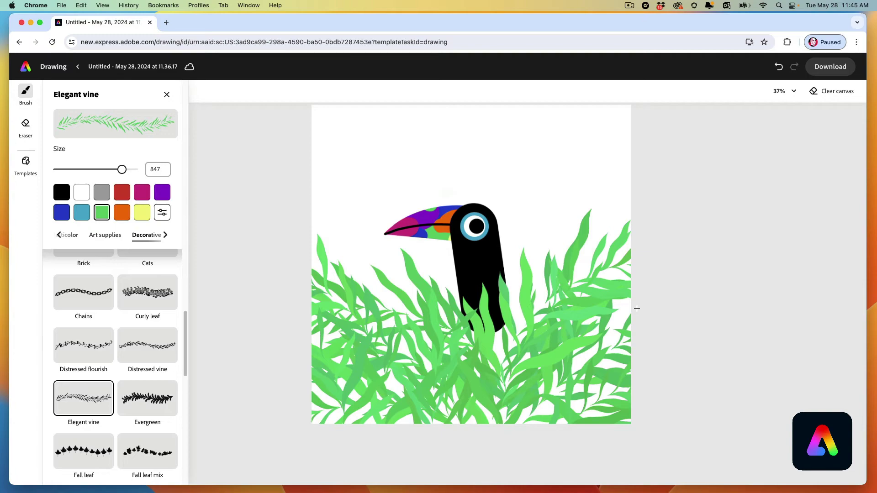
{"action": "mouse_move", "coordinate": [637, 308]}
{"action": "left_mouse_down"}
{"action": "mouse_move", "coordinate": [589, 176]}
{"action": "mouse_move", "coordinate": [596, 103]}
{"action": "left_mouse_up"}
{"action": "mouse_move", "coordinate": [645, 170]}
{"action": "left_mouse_down"}
{"action": "mouse_move", "coordinate": [544, 96]}
{"action": "mouse_move", "coordinate": [570, 130]}
{"action": "mouse_move", "coordinate": [620, 133]}
{"action": "left_mouse_up"}
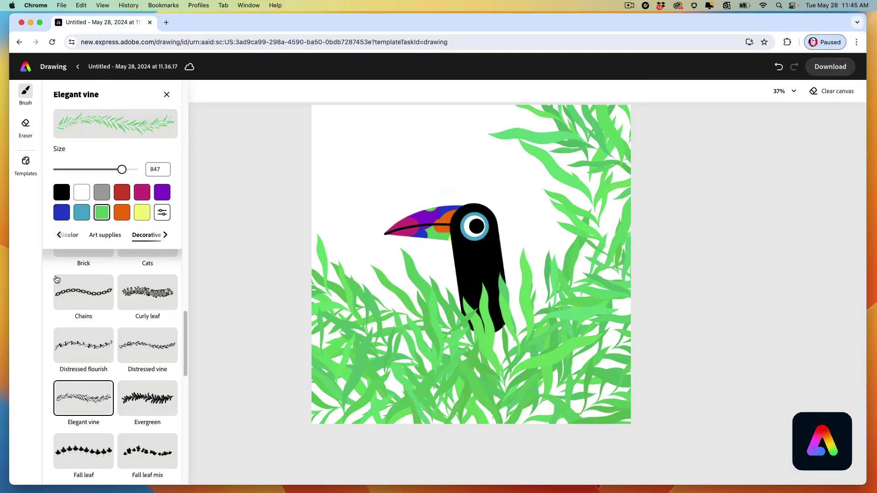
- Paint dark green #2B6E2F Distressed flourish swirls at size 666 across the lower foliage
{"action": "left_click", "coordinate": [93, 348]}
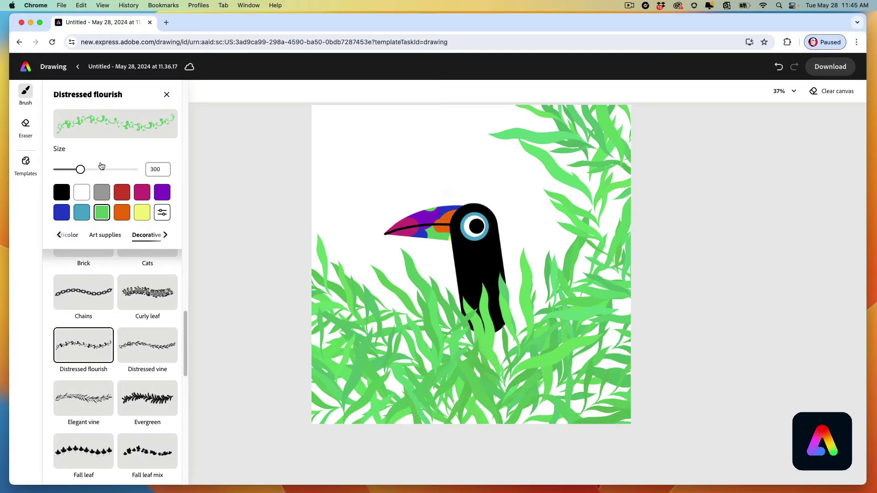
{"action": "left_click", "coordinate": [162, 212]}
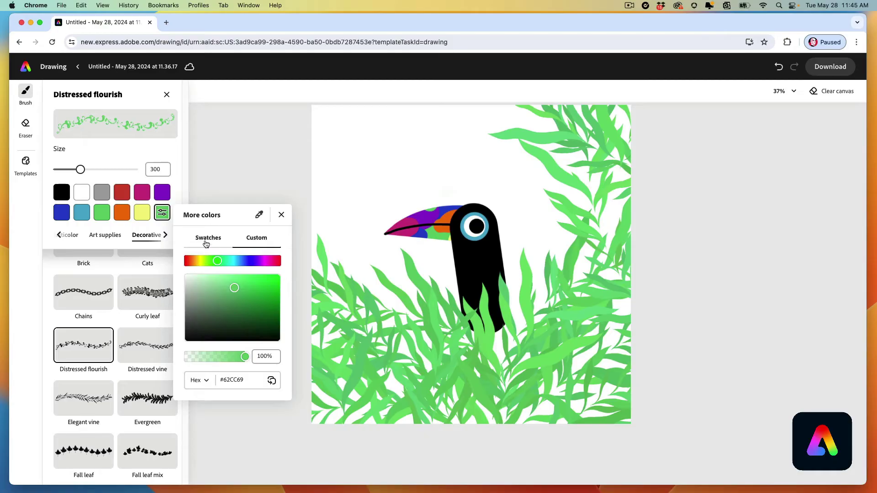
{"action": "left_click_drag", "start_coordinate": [235, 289], "coordinate": [244, 313]}
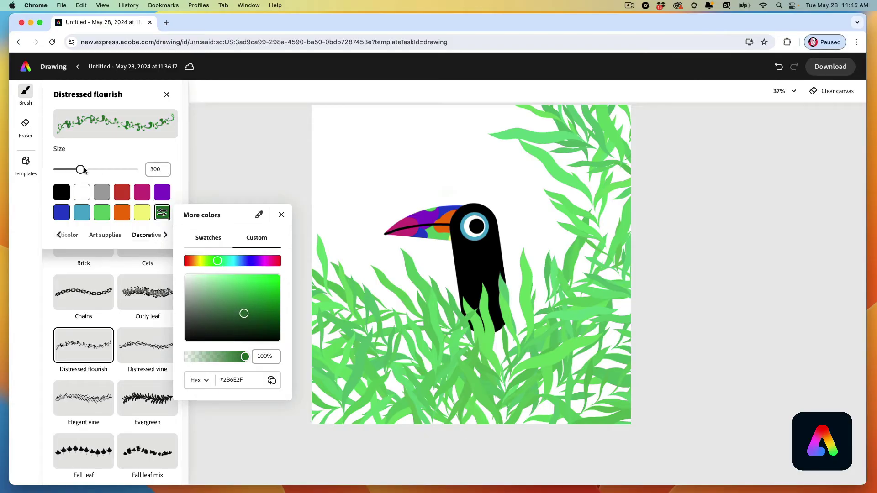
{"action": "left_click_drag", "start_coordinate": [82, 170], "coordinate": [110, 172]}
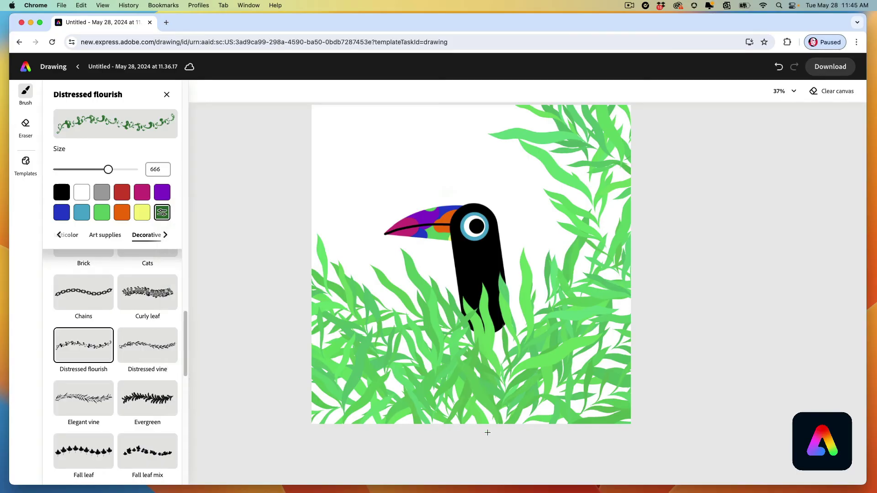
{"action": "mouse_move", "coordinate": [480, 368]}
{"action": "left_mouse_down"}
{"action": "mouse_move", "coordinate": [567, 322]}
{"action": "mouse_move", "coordinate": [391, 425]}
{"action": "mouse_move", "coordinate": [359, 375]}
{"action": "left_mouse_up"}
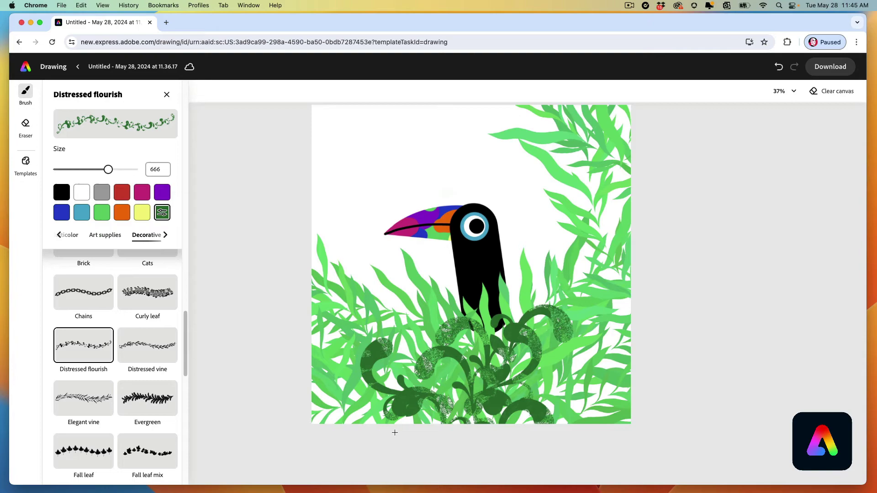
{"action": "left_click_drag", "start_coordinate": [394, 432], "coordinate": [297, 387]}
{"action": "left_click_drag", "start_coordinate": [328, 341], "coordinate": [455, 380]}
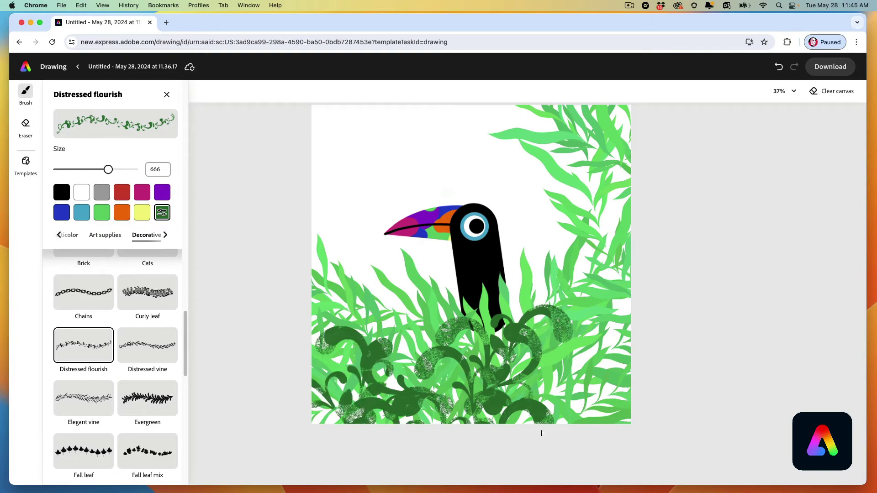
{"action": "mouse_move", "coordinate": [542, 433]}
{"action": "left_mouse_down"}
{"action": "mouse_move", "coordinate": [622, 389]}
{"action": "mouse_move", "coordinate": [601, 370]}
{"action": "mouse_move", "coordinate": [551, 436]}
{"action": "mouse_move", "coordinate": [577, 377]}
{"action": "mouse_move", "coordinate": [645, 312]}
{"action": "mouse_move", "coordinate": [576, 352]}
{"action": "mouse_move", "coordinate": [591, 353]}
{"action": "mouse_move", "coordinate": [628, 254]}
{"action": "mouse_move", "coordinate": [559, 215]}
{"action": "left_mouse_up"}
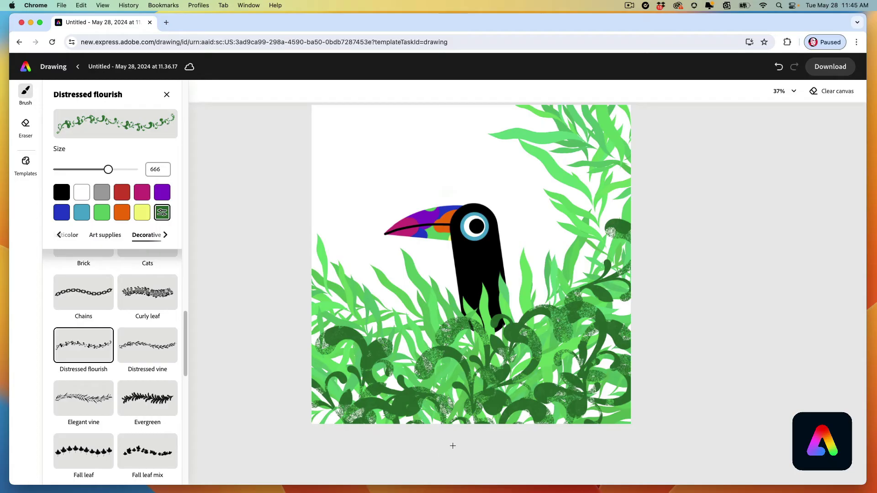
{"action": "mouse_move", "coordinate": [453, 446]}
{"action": "left_mouse_down"}
{"action": "mouse_move", "coordinate": [366, 438]}
{"action": "mouse_move", "coordinate": [348, 411]}
{"action": "mouse_move", "coordinate": [329, 365]}
{"action": "mouse_move", "coordinate": [397, 327]}
{"action": "mouse_move", "coordinate": [301, 333]}
{"action": "left_mouse_up"}
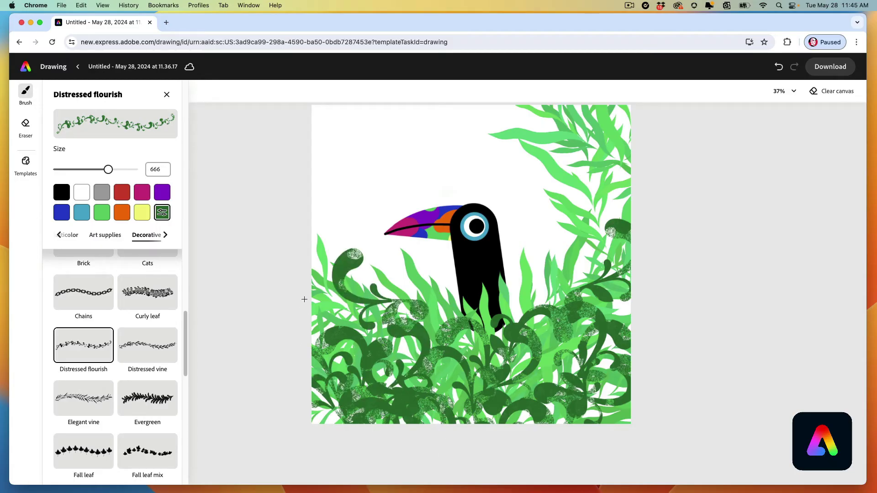
{"action": "key", "text": "super+z"}
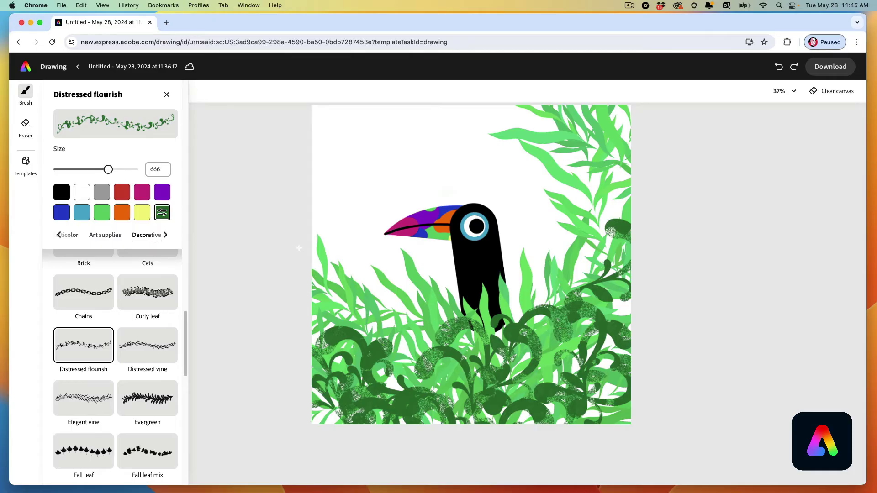
- Paint light-green Distressed flourishes at size 454 over the lower and left-edge foliage
{"action": "left_click", "coordinate": [101, 213]}
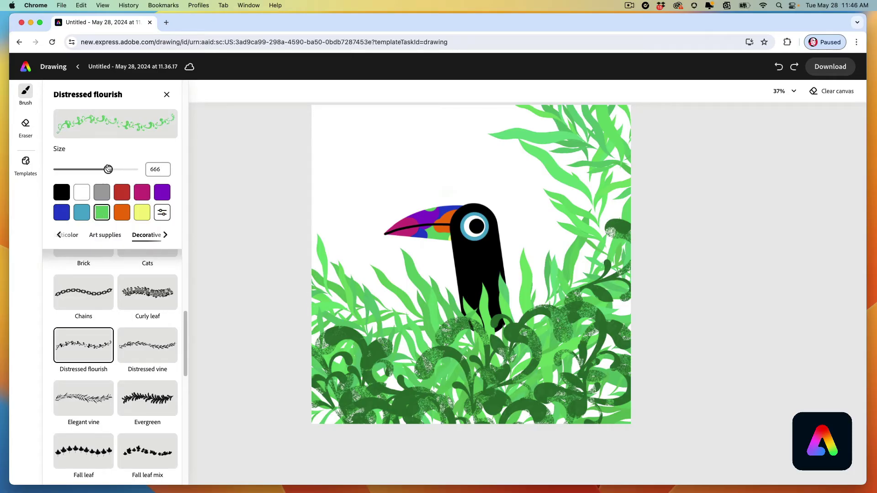
{"action": "left_click_drag", "start_coordinate": [107, 170], "coordinate": [93, 170]}
{"action": "mouse_move", "coordinate": [497, 381]}
{"action": "left_mouse_down"}
{"action": "mouse_move", "coordinate": [492, 351]}
{"action": "mouse_move", "coordinate": [505, 347]}
{"action": "mouse_move", "coordinate": [512, 325]}
{"action": "mouse_move", "coordinate": [520, 343]}
{"action": "mouse_move", "coordinate": [556, 313]}
{"action": "mouse_move", "coordinate": [512, 308]}
{"action": "mouse_move", "coordinate": [519, 295]}
{"action": "mouse_move", "coordinate": [497, 327]}
{"action": "mouse_move", "coordinate": [477, 323]}
{"action": "mouse_move", "coordinate": [448, 340]}
{"action": "mouse_move", "coordinate": [470, 386]}
{"action": "mouse_move", "coordinate": [542, 432]}
{"action": "mouse_move", "coordinate": [566, 372]}
{"action": "mouse_move", "coordinate": [570, 390]}
{"action": "mouse_move", "coordinate": [590, 396]}
{"action": "mouse_move", "coordinate": [606, 325]}
{"action": "mouse_move", "coordinate": [588, 293]}
{"action": "mouse_move", "coordinate": [619, 286]}
{"action": "mouse_move", "coordinate": [634, 250]}
{"action": "left_mouse_up"}
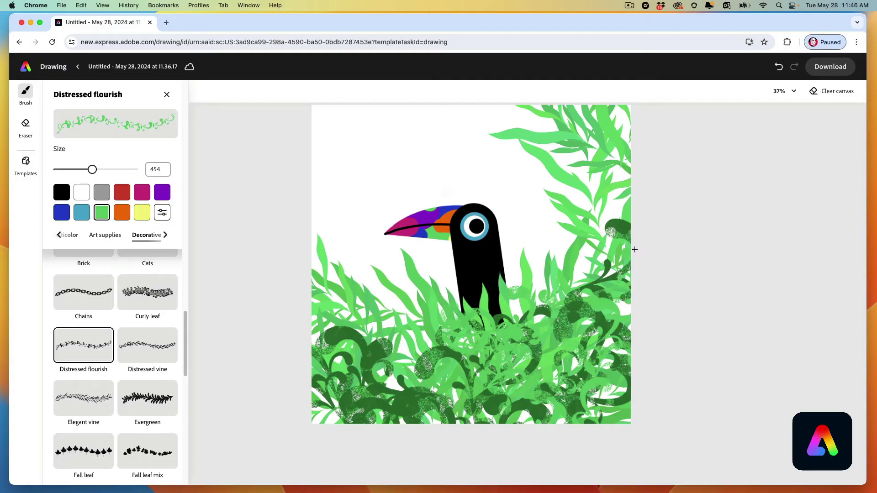
{"action": "mouse_move", "coordinate": [487, 432]}
{"action": "left_mouse_down"}
{"action": "mouse_move", "coordinate": [478, 400]}
{"action": "mouse_move", "coordinate": [425, 383]}
{"action": "mouse_move", "coordinate": [419, 363]}
{"action": "mouse_move", "coordinate": [393, 376]}
{"action": "mouse_move", "coordinate": [403, 408]}
{"action": "mouse_move", "coordinate": [364, 416]}
{"action": "mouse_move", "coordinate": [378, 378]}
{"action": "mouse_move", "coordinate": [337, 336]}
{"action": "mouse_move", "coordinate": [351, 345]}
{"action": "mouse_move", "coordinate": [305, 352]}
{"action": "mouse_move", "coordinate": [362, 402]}
{"action": "mouse_move", "coordinate": [298, 396]}
{"action": "mouse_move", "coordinate": [315, 423]}
{"action": "left_mouse_up"}
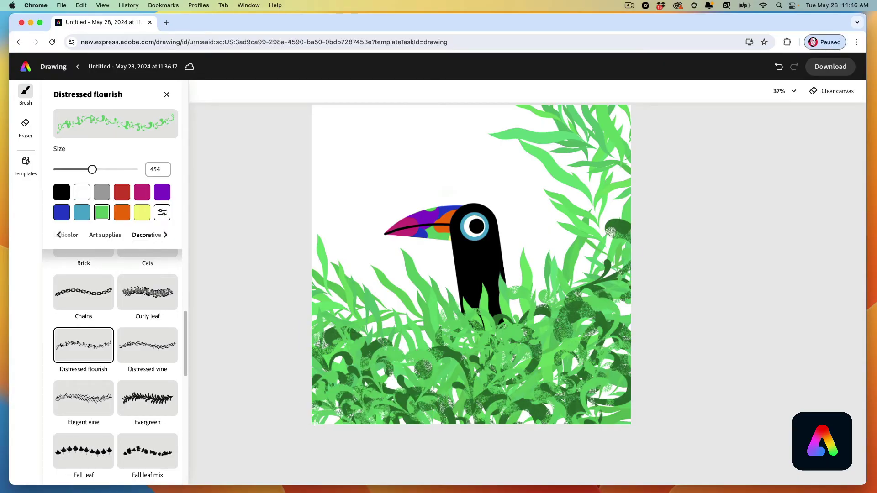
{"action": "left_click_drag", "start_coordinate": [308, 344], "coordinate": [289, 335]}
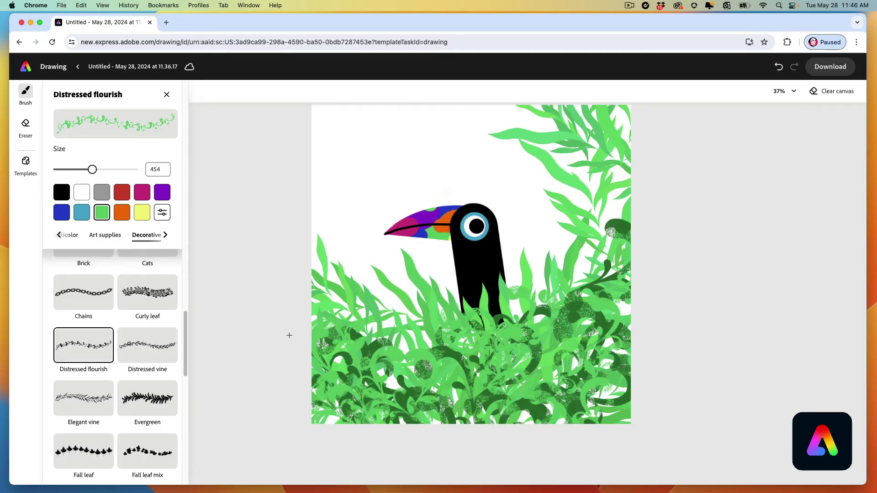
- Draw a tall black trunk up the canvas's right side with the Dirty brush
{"action": "left_click", "coordinate": [98, 235]}
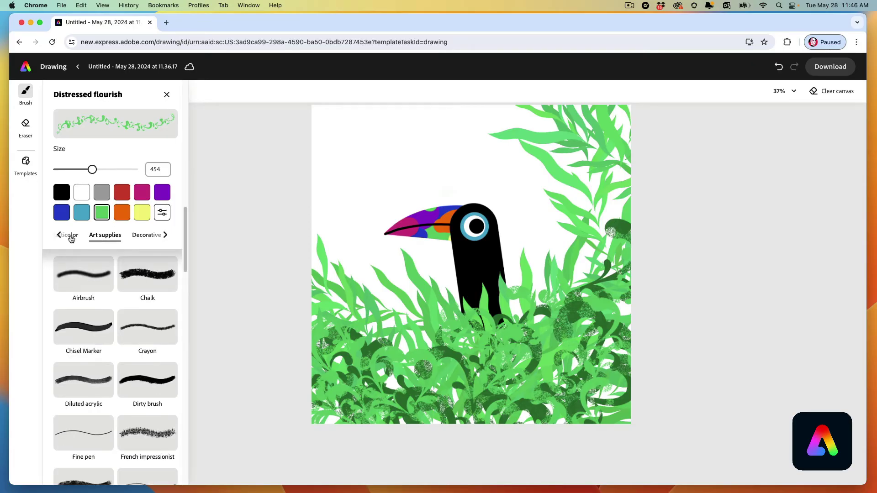
{"action": "left_click", "coordinate": [138, 381]}
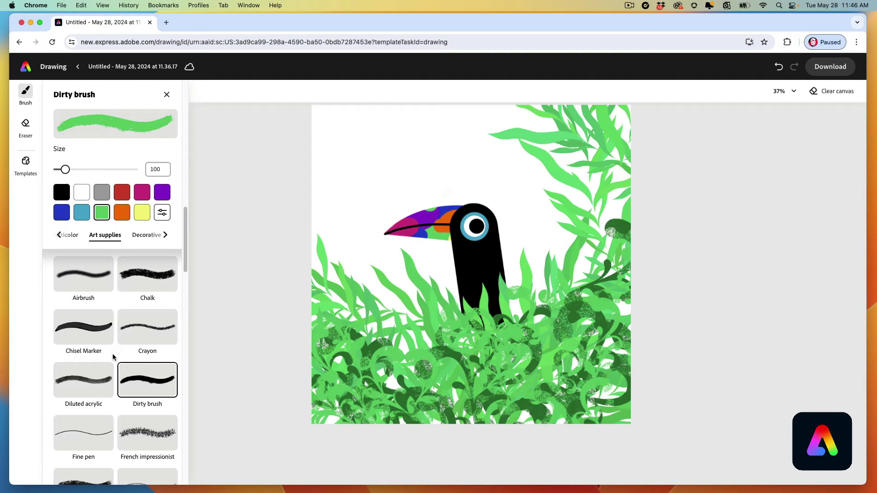
{"action": "left_click", "coordinate": [62, 192]}
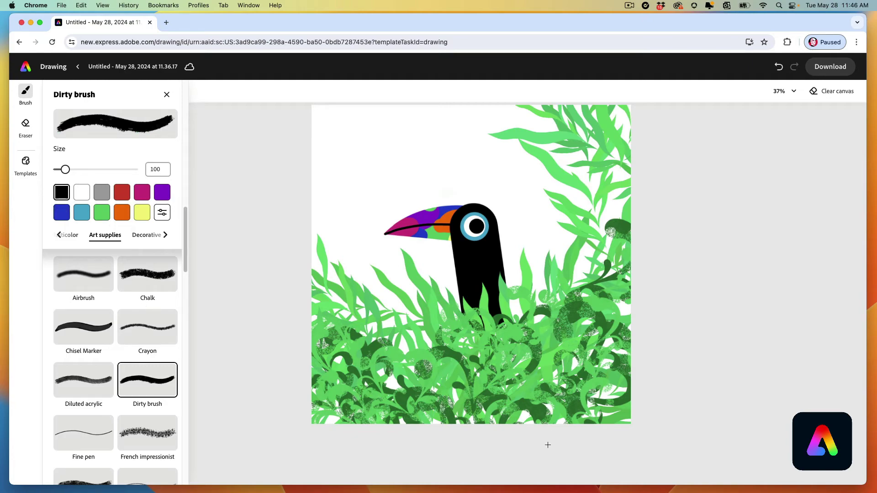
{"action": "key", "text": "super+z"}
{"action": "mouse_move", "coordinate": [65, 169]}
{"action": "left_mouse_down"}
{"action": "mouse_move", "coordinate": [78, 170]}
{"action": "mouse_move", "coordinate": [68, 170]}
{"action": "left_mouse_up"}
{"action": "left_click_drag", "start_coordinate": [547, 454], "coordinate": [590, 84]}
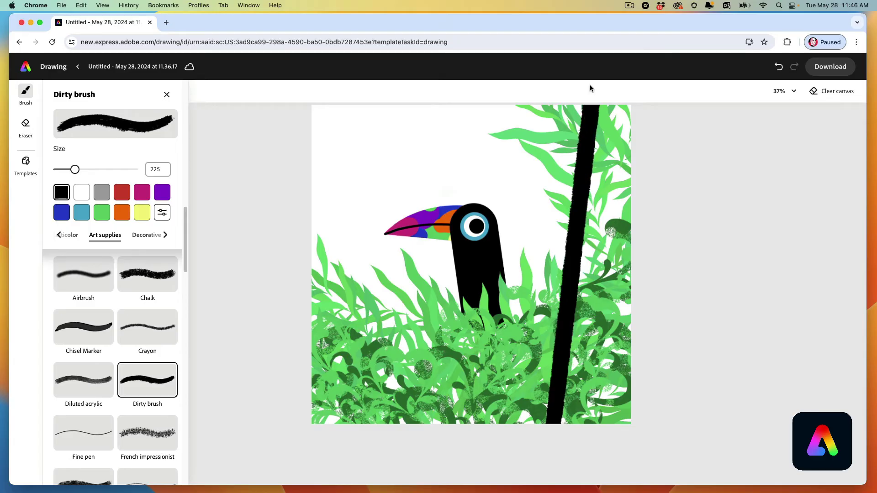
{"action": "mouse_move", "coordinate": [590, 84]}
{"action": "left_mouse_down"}
{"action": "mouse_move", "coordinate": [609, 96]}
{"action": "mouse_move", "coordinate": [574, 95]}
{"action": "mouse_move", "coordinate": [563, 181]}
{"action": "mouse_move", "coordinate": [495, 160]}
{"action": "mouse_move", "coordinate": [523, 160]}
{"action": "mouse_move", "coordinate": [555, 133]}
{"action": "mouse_move", "coordinate": [579, 91]}
{"action": "left_mouse_up"}
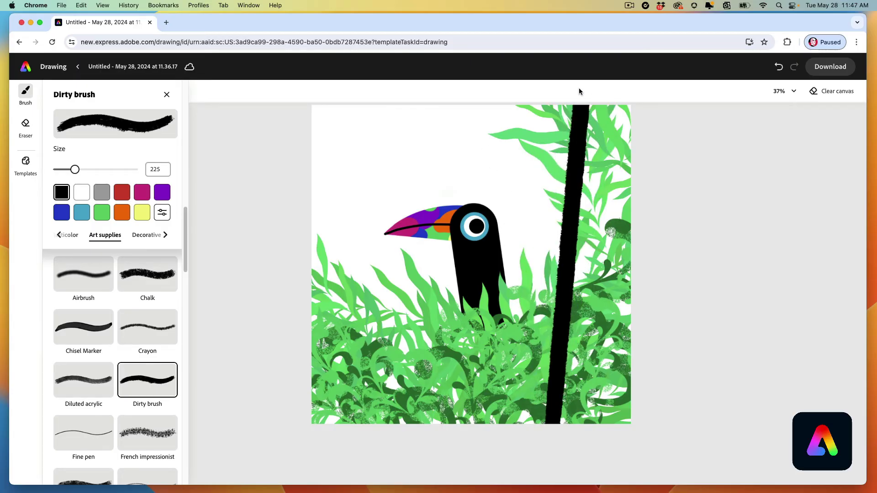
{"action": "key", "text": "super+z"}
- Draw a large curved branch toward the left, then smaller branches at size 116
{"action": "mouse_move", "coordinate": [462, 438]}
{"action": "left_mouse_down"}
{"action": "mouse_move", "coordinate": [444, 378]}
{"action": "mouse_move", "coordinate": [403, 321]}
{"action": "mouse_move", "coordinate": [348, 277]}
{"action": "mouse_move", "coordinate": [285, 250]}
{"action": "left_mouse_up"}
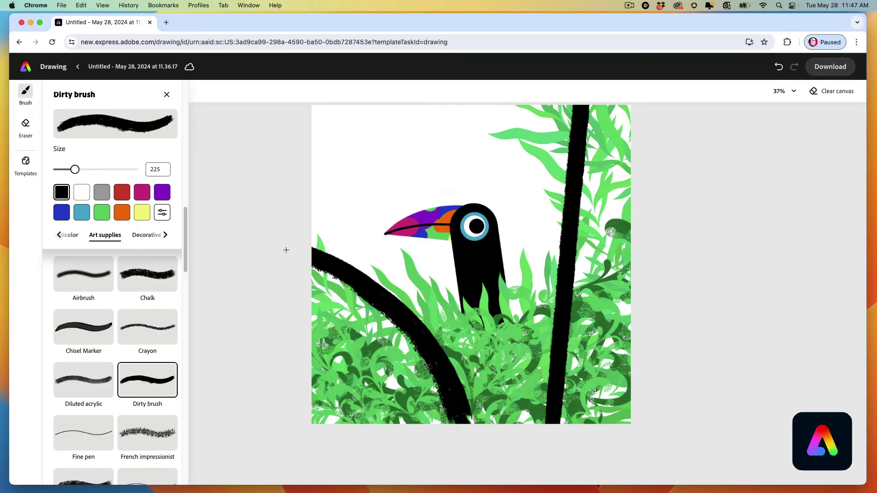
{"action": "key", "text": "super+z"}
{"action": "mouse_move", "coordinate": [472, 431]}
{"action": "left_mouse_down"}
{"action": "mouse_move", "coordinate": [378, 307]}
{"action": "mouse_move", "coordinate": [364, 261]}
{"action": "mouse_move", "coordinate": [320, 245]}
{"action": "mouse_move", "coordinate": [294, 209]}
{"action": "mouse_move", "coordinate": [285, 220]}
{"action": "left_mouse_up"}
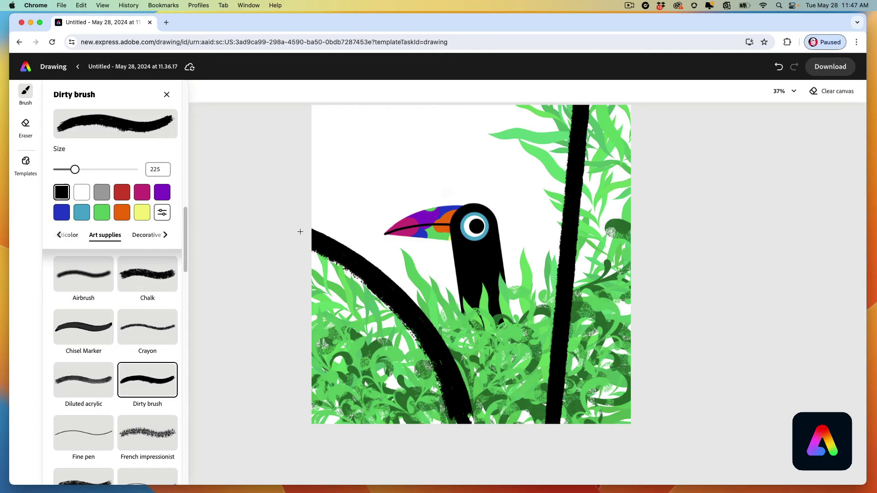
{"action": "left_click_drag", "start_coordinate": [75, 169], "coordinate": [66, 169]}
{"action": "mouse_move", "coordinate": [398, 295]}
{"action": "left_mouse_down"}
{"action": "mouse_move", "coordinate": [318, 179]}
{"action": "mouse_move", "coordinate": [282, 149]}
{"action": "left_mouse_up"}
{"action": "left_click_drag", "start_coordinate": [432, 362], "coordinate": [269, 310]}
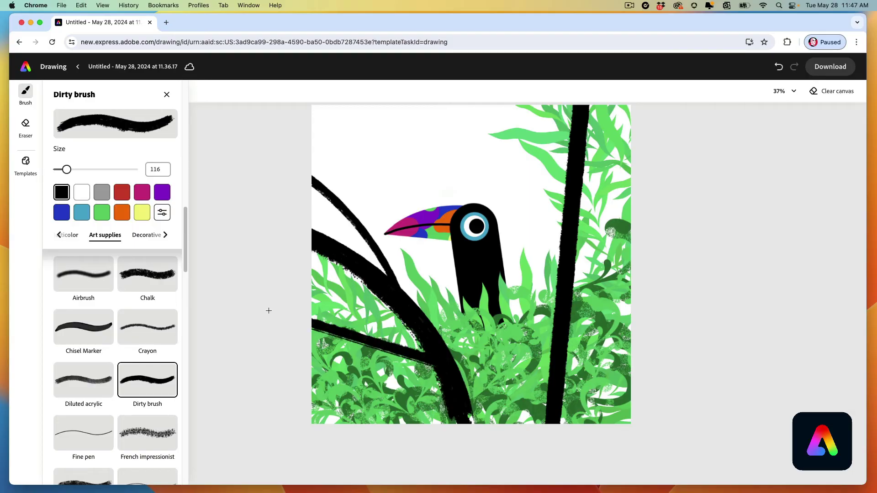
{"action": "mouse_move", "coordinate": [556, 391]}
{"action": "left_mouse_down"}
{"action": "mouse_move", "coordinate": [621, 260]}
{"action": "mouse_move", "coordinate": [679, 208]}
{"action": "left_mouse_up"}
{"action": "left_click_drag", "start_coordinate": [566, 220], "coordinate": [499, 92]}
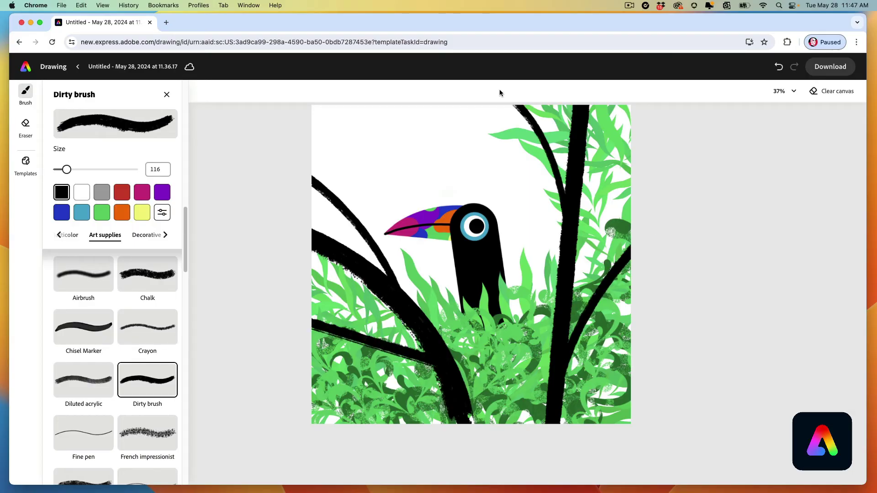
- Add thin branches at size 49 on the right side and toward the left edge
{"action": "left_click_drag", "start_coordinate": [67, 170], "coordinate": [62, 170]}
{"action": "left_click_drag", "start_coordinate": [553, 164], "coordinate": [551, 105]}
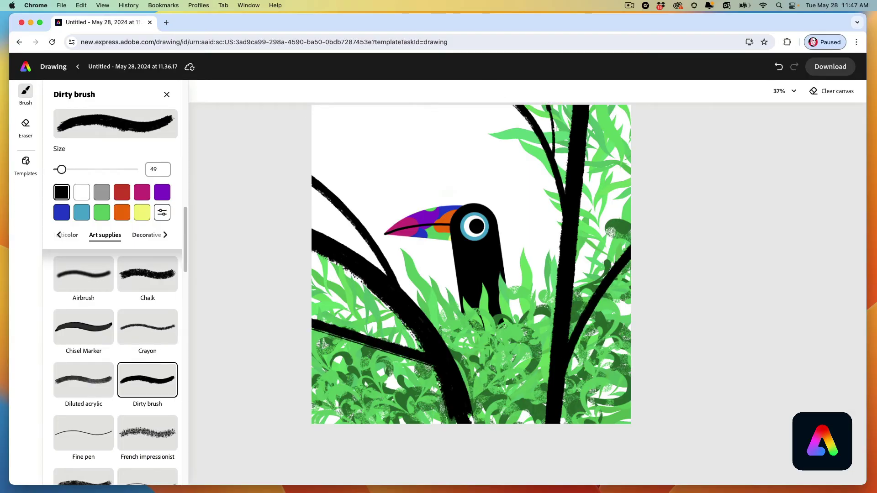
{"action": "left_click_drag", "start_coordinate": [593, 303], "coordinate": [641, 195]}
{"action": "left_click_drag", "start_coordinate": [348, 220], "coordinate": [308, 148]}
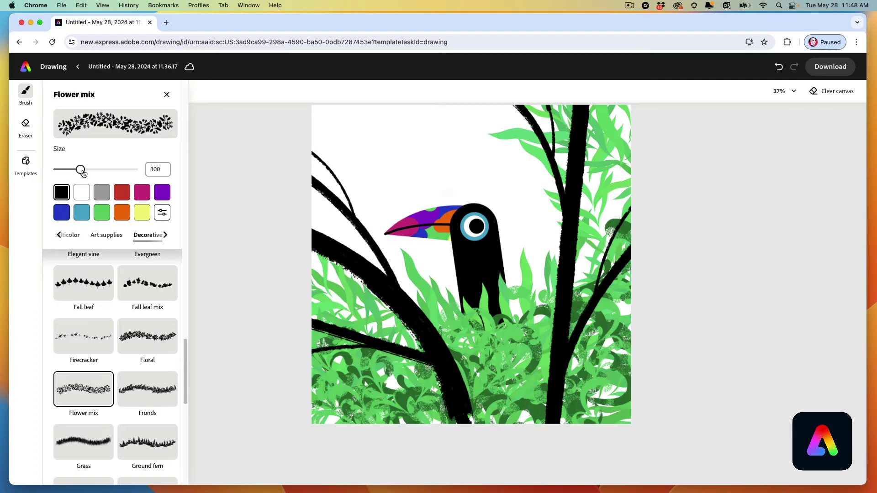
- Enlarge the Flower mix brush to 666 and stamp magenta flowers on the branches, trunks and lower-left corner
{"action": "left_click_drag", "start_coordinate": [80, 170], "coordinate": [106, 176]}
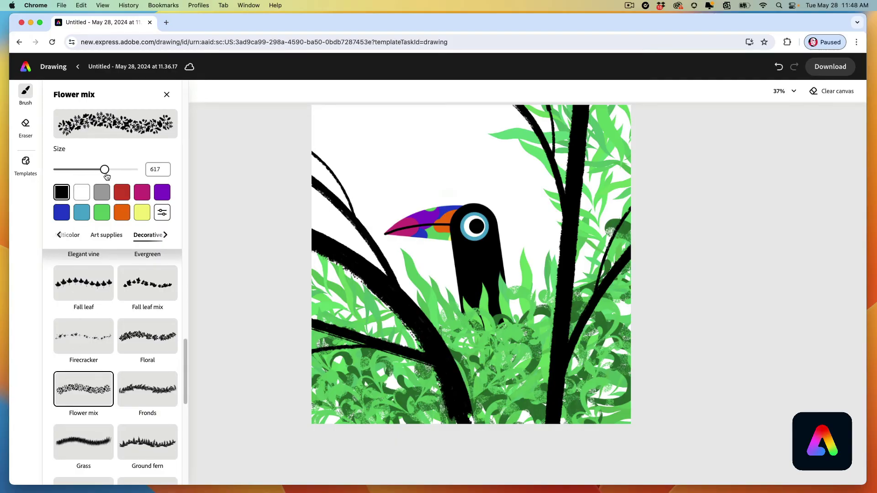
{"action": "left_click", "coordinate": [142, 192]}
{"action": "key", "text": "super+z"}
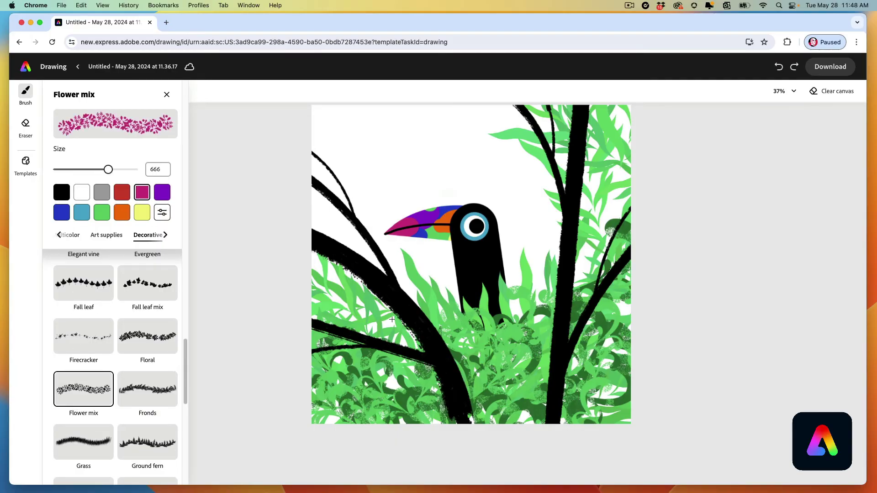
{"action": "left_click", "coordinate": [379, 350]}
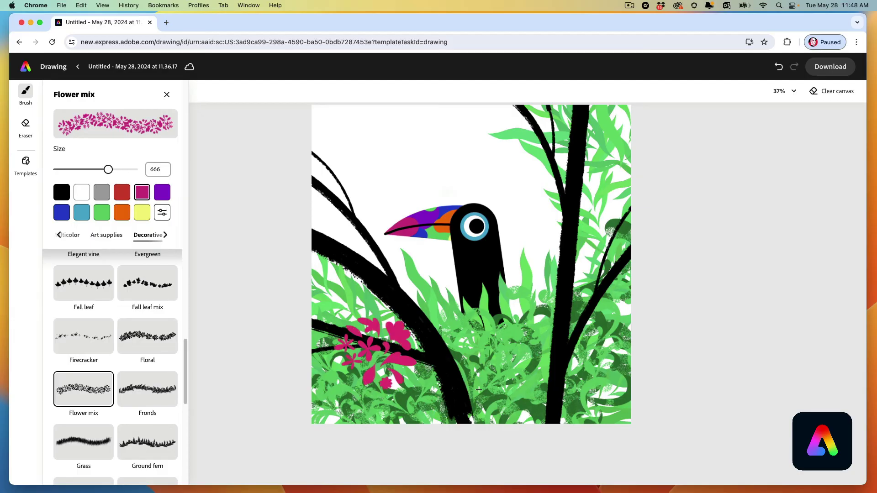
{"action": "left_click", "coordinate": [571, 254]}
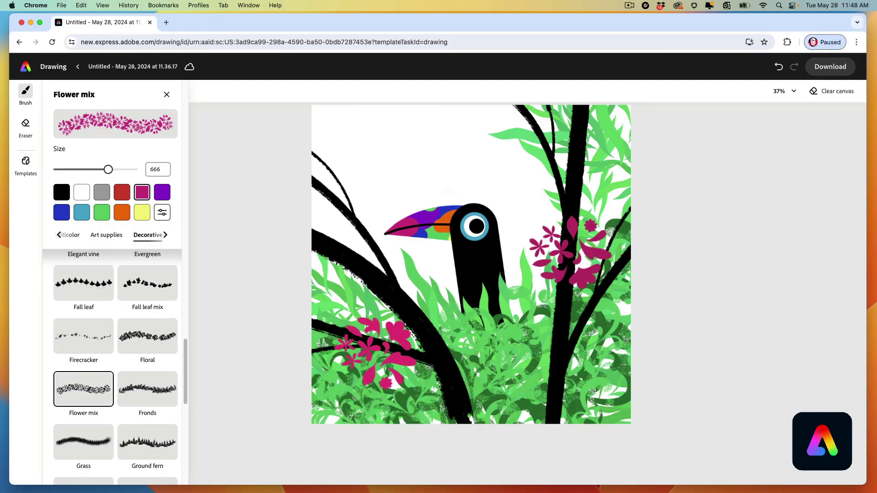
{"action": "left_click", "coordinate": [612, 348]}
{"action": "left_click", "coordinate": [545, 386]}
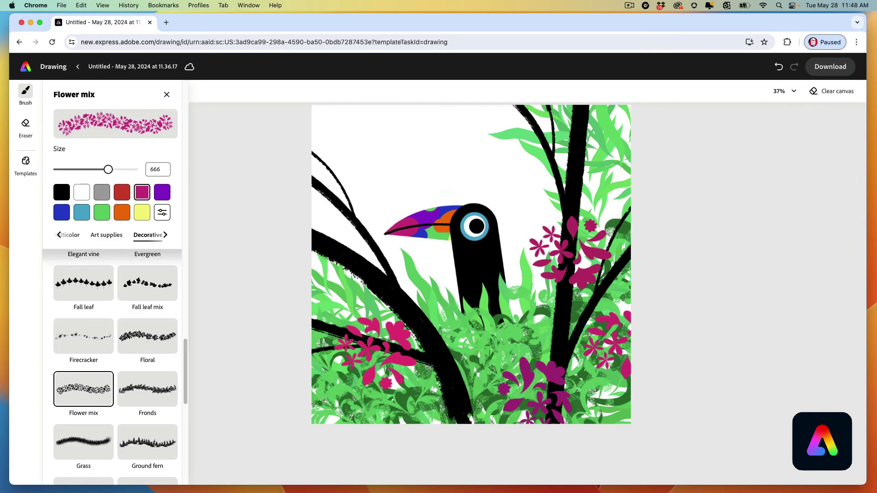
{"action": "left_click_drag", "start_coordinate": [323, 401], "coordinate": [303, 412]}
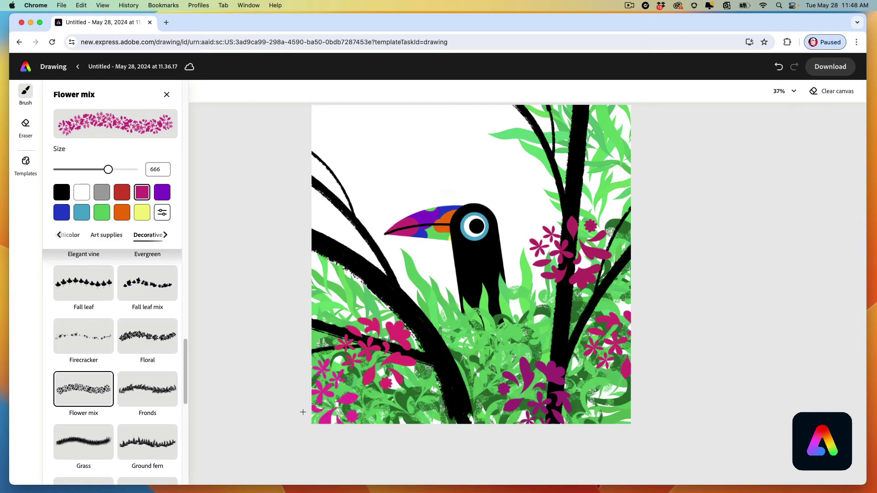
- Paint yellow flowers across the lower canvas, then light-blue flowers around the right trunk and edge
{"action": "left_click", "coordinate": [142, 213]}
{"action": "mouse_move", "coordinate": [433, 336]}
{"action": "left_mouse_down"}
{"action": "mouse_move", "coordinate": [439, 354]}
{"action": "mouse_move", "coordinate": [415, 407]}
{"action": "mouse_move", "coordinate": [329, 283]}
{"action": "mouse_move", "coordinate": [587, 382]}
{"action": "mouse_move", "coordinate": [580, 411]}
{"action": "mouse_move", "coordinate": [614, 320]}
{"action": "left_mouse_up"}
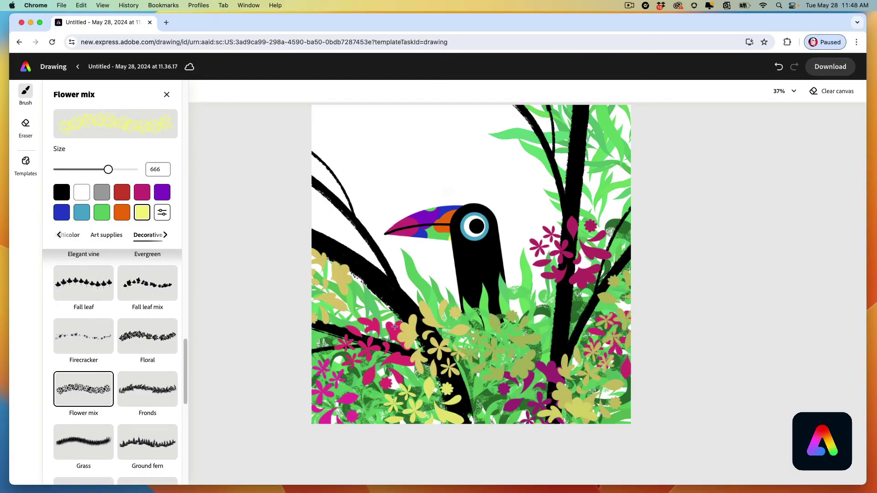
{"action": "left_click", "coordinate": [82, 213]}
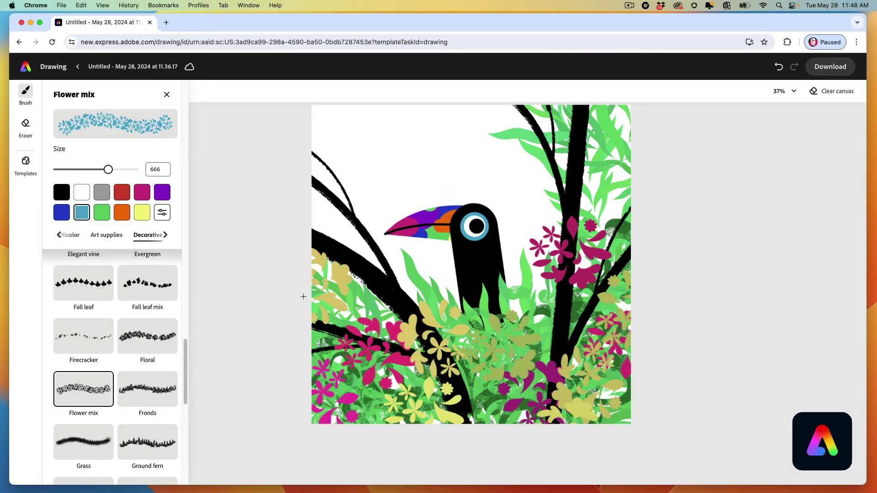
{"action": "left_click", "coordinate": [412, 335]}
{"action": "left_click_drag", "start_coordinate": [536, 392], "coordinate": [544, 346]}
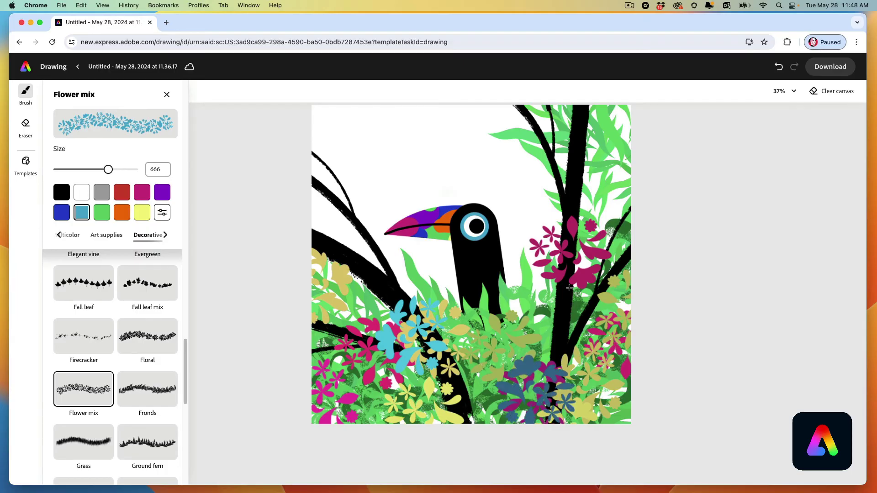
{"action": "left_click_drag", "start_coordinate": [569, 288], "coordinate": [575, 296]}
{"action": "left_click", "coordinate": [642, 221]}
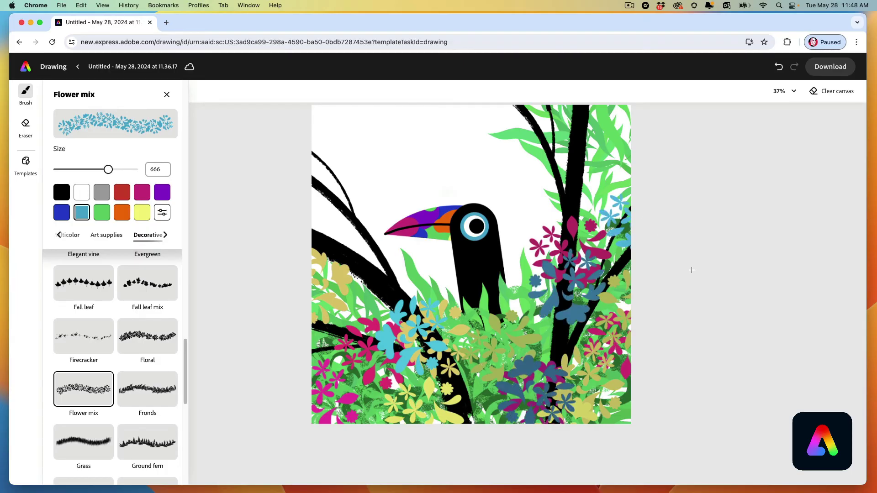
- Draw dark-green Elegant vine strokes across the lower canvas and up the right side
{"action": "scroll", "coordinate": [91, 309], "scroll_direction": "up", "scroll_amount": 3}
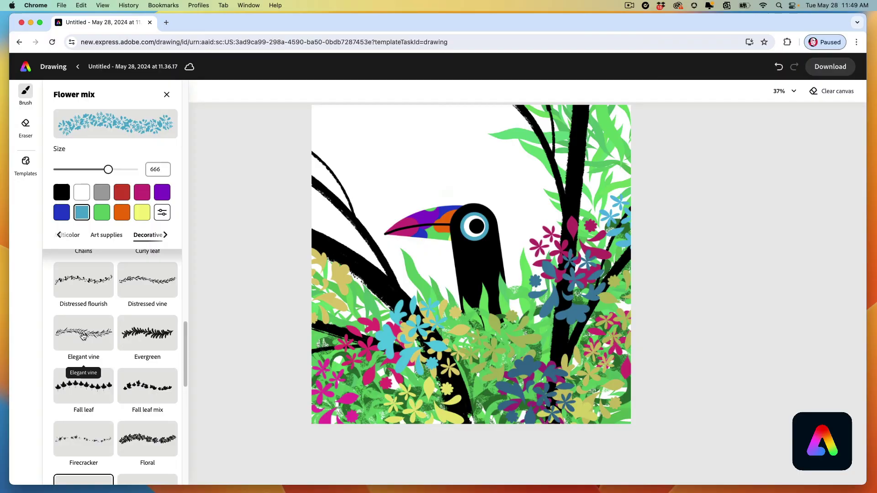
{"action": "left_click", "coordinate": [83, 336]}
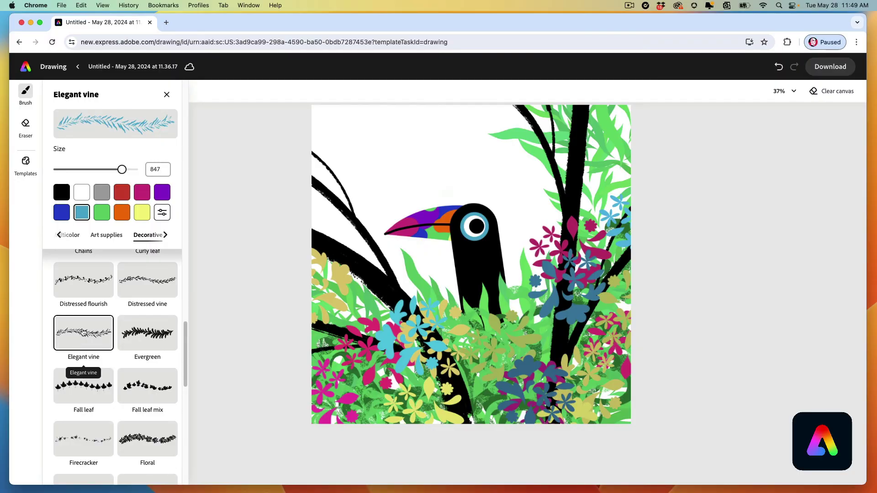
{"action": "left_click", "coordinate": [163, 213]}
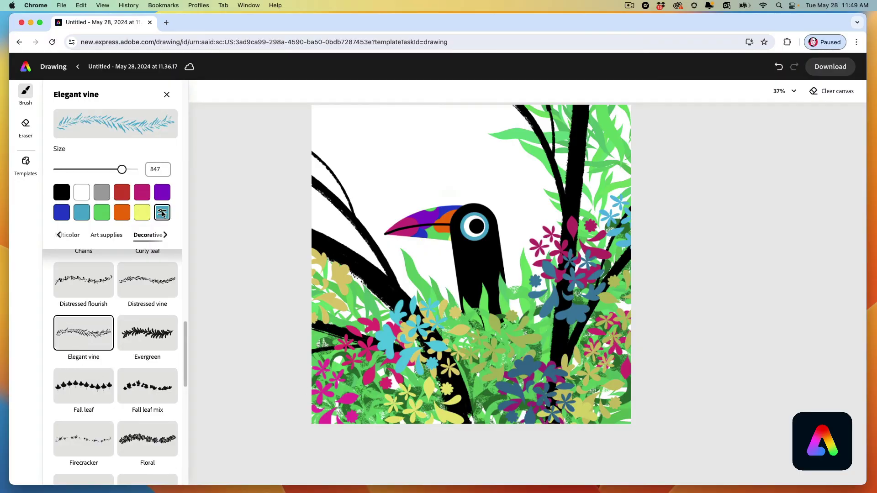
{"action": "left_click", "coordinate": [227, 261]}
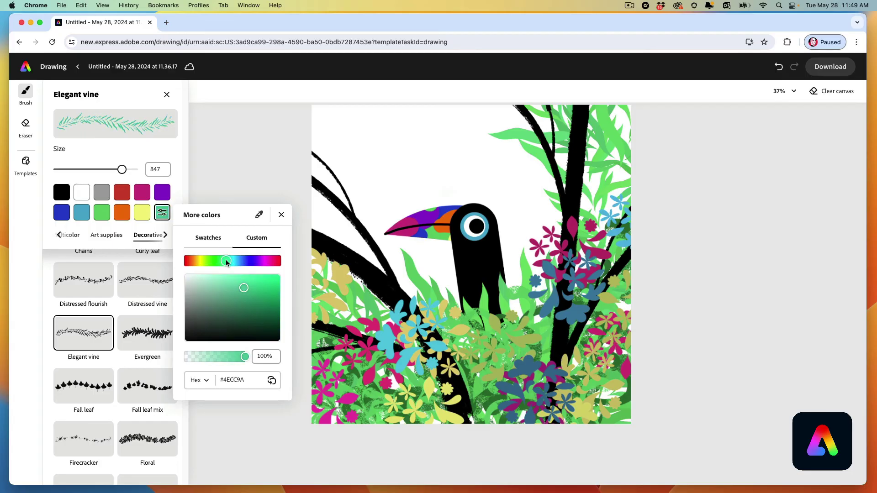
{"action": "mouse_move", "coordinate": [489, 414]}
{"action": "left_mouse_down"}
{"action": "mouse_move", "coordinate": [383, 361]}
{"action": "mouse_move", "coordinate": [358, 399]}
{"action": "left_mouse_up"}
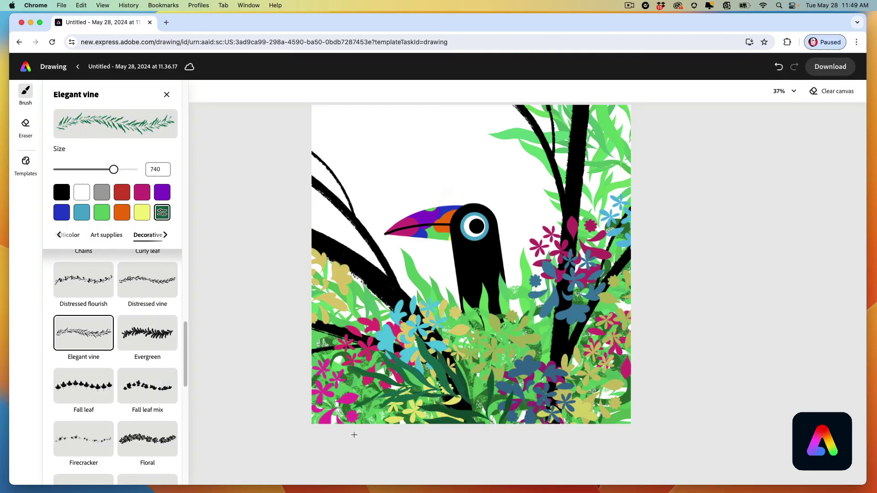
{"action": "left_click_drag", "start_coordinate": [354, 429], "coordinate": [339, 292]}
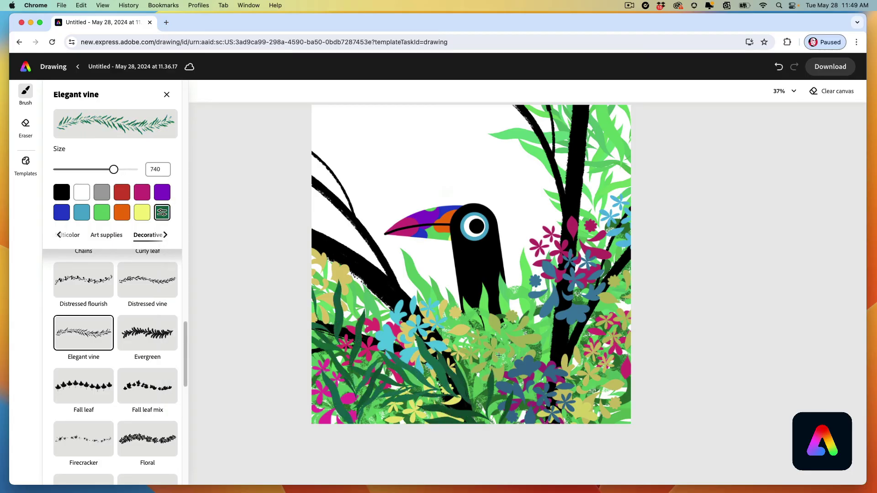
{"action": "mouse_move", "coordinate": [495, 356]}
{"action": "left_mouse_down"}
{"action": "mouse_move", "coordinate": [560, 314]}
{"action": "mouse_move", "coordinate": [625, 292]}
{"action": "left_mouse_up"}
{"action": "left_click_drag", "start_coordinate": [592, 438], "coordinate": [608, 326]}
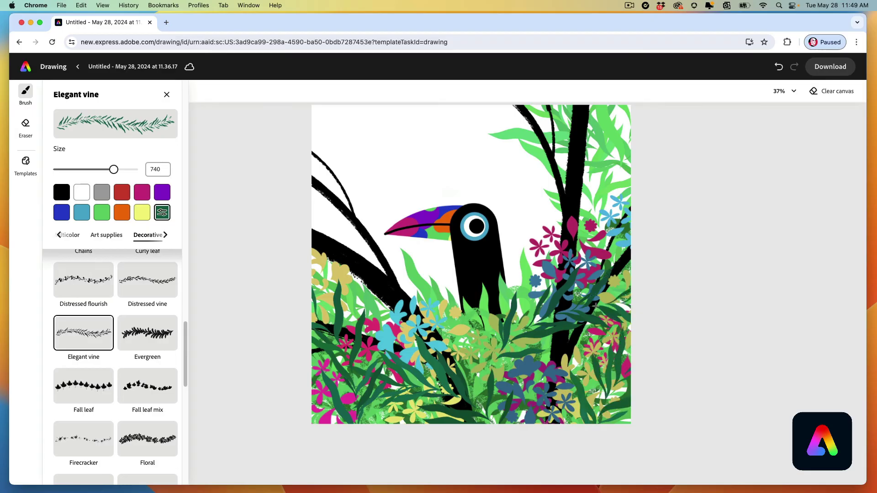
{"action": "left_click_drag", "start_coordinate": [648, 231], "coordinate": [577, 90]}
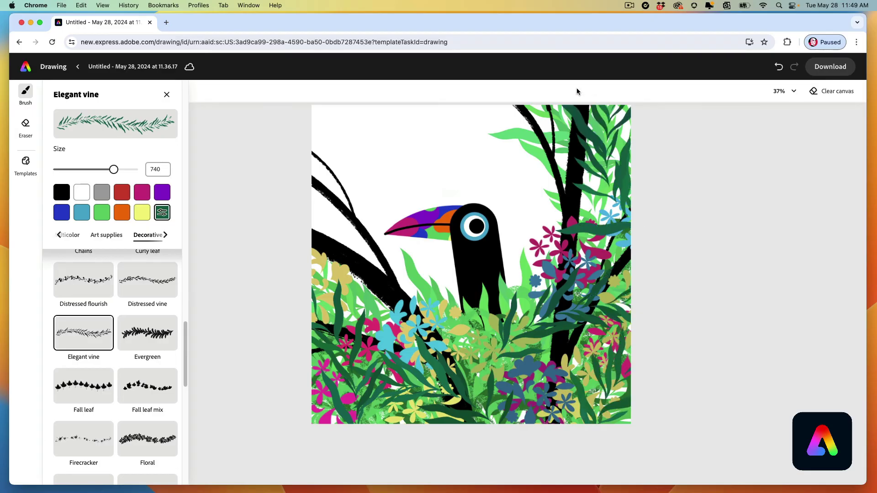
- Shrink the vine brush to 347 and hang dark-green vines from the top and down the left edge
{"action": "left_click_drag", "start_coordinate": [90, 172], "coordinate": [84, 170]}
{"action": "scroll", "coordinate": [321, 178], "scroll_direction": "up", "scroll_amount": 2}
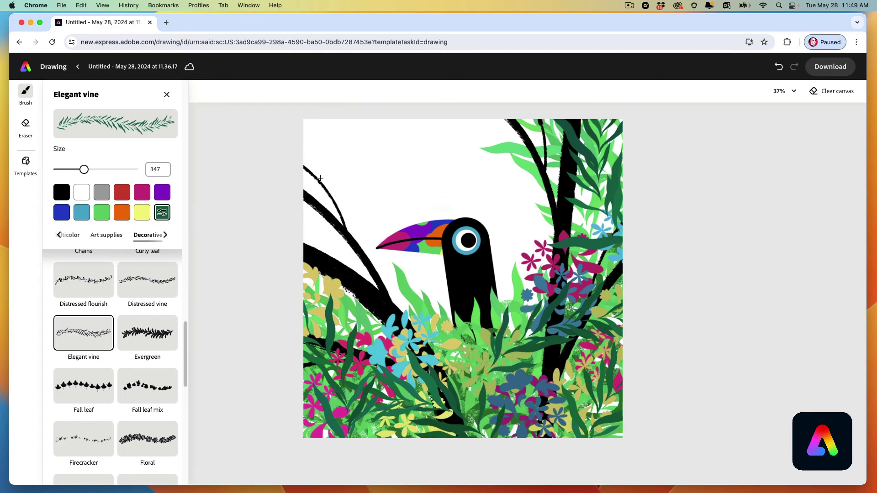
{"action": "mouse_move", "coordinate": [336, 110]}
{"action": "left_mouse_down"}
{"action": "mouse_move", "coordinate": [347, 229]}
{"action": "mouse_move", "coordinate": [340, 297]}
{"action": "left_mouse_up"}
{"action": "mouse_move", "coordinate": [534, 120]}
{"action": "left_mouse_down"}
{"action": "mouse_move", "coordinate": [530, 195]}
{"action": "mouse_move", "coordinate": [557, 244]}
{"action": "mouse_move", "coordinate": [599, 271]}
{"action": "mouse_move", "coordinate": [654, 261]}
{"action": "left_mouse_up"}
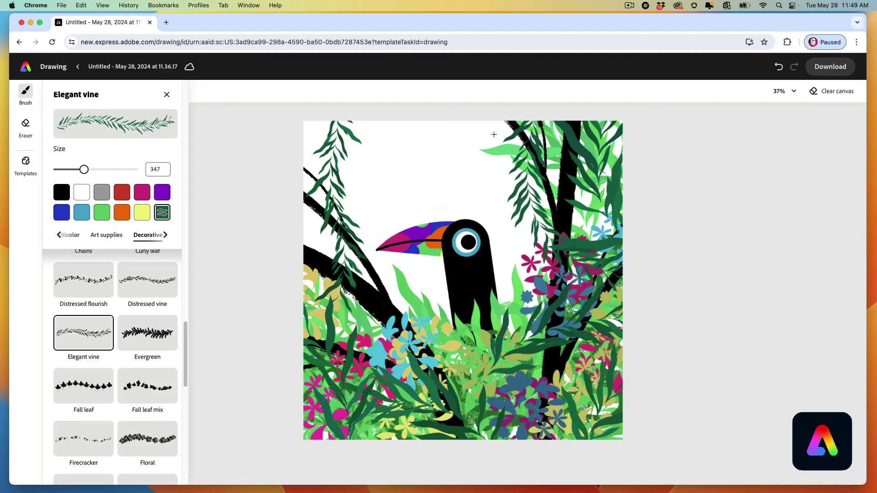
{"action": "left_click_drag", "start_coordinate": [494, 135], "coordinate": [486, 177]}
{"action": "mouse_move", "coordinate": [476, 118]}
{"action": "left_mouse_down"}
{"action": "mouse_move", "coordinate": [477, 136]}
{"action": "mouse_move", "coordinate": [444, 143]}
{"action": "left_mouse_up"}
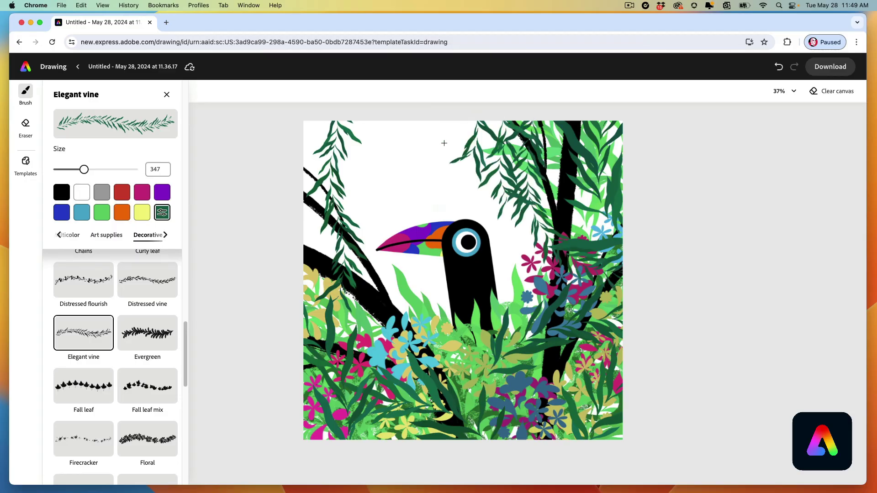
{"action": "left_click_drag", "start_coordinate": [302, 115], "coordinate": [290, 251]}
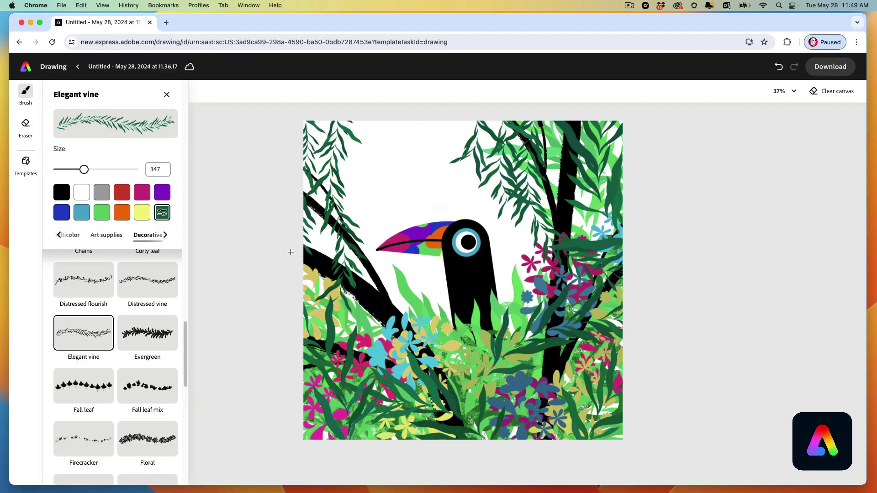
- Add yellow Elegant vine strokes in the lower-left, lower-middle and right-edge foliage
{"action": "left_click", "coordinate": [142, 213]}
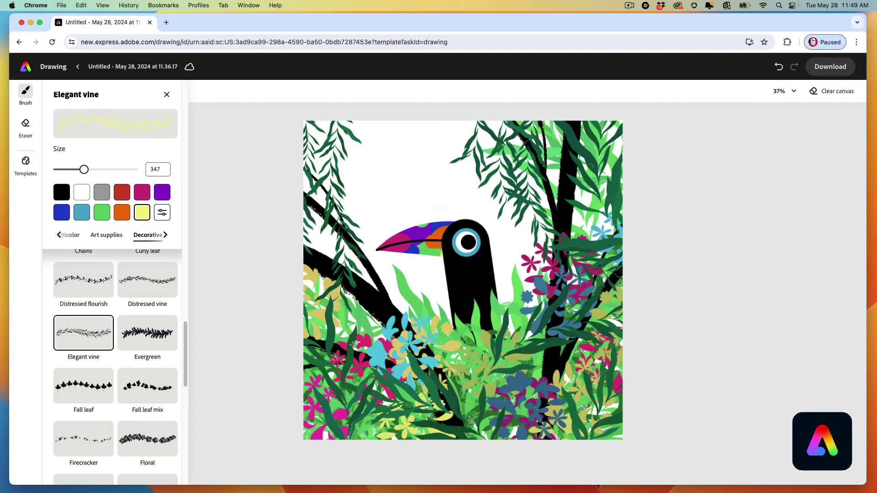
{"action": "mouse_move", "coordinate": [379, 443]}
{"action": "left_mouse_down"}
{"action": "mouse_move", "coordinate": [369, 408]}
{"action": "mouse_move", "coordinate": [336, 369]}
{"action": "left_mouse_up"}
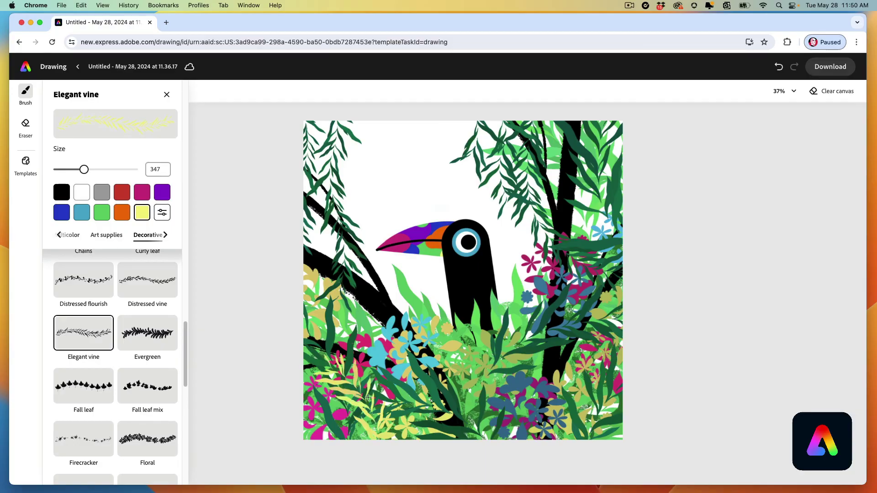
{"action": "left_click_drag", "start_coordinate": [492, 450], "coordinate": [508, 384]}
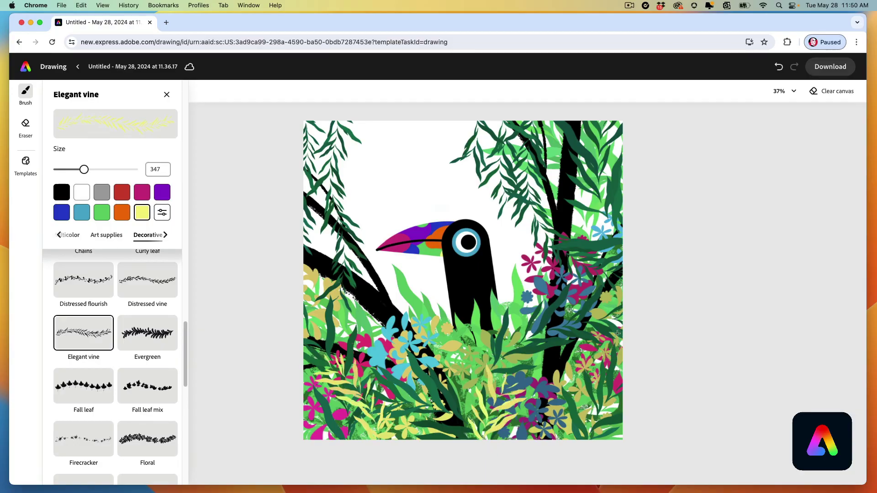
{"action": "left_click_drag", "start_coordinate": [620, 315], "coordinate": [593, 384]}
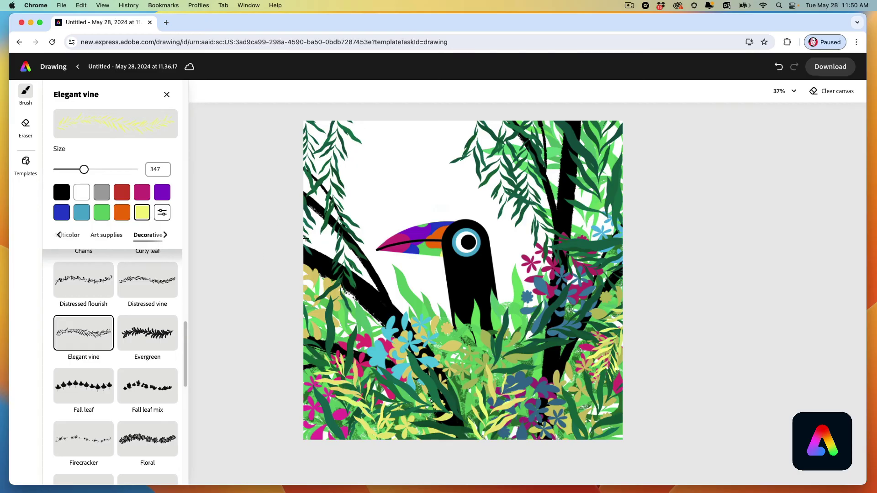
- Paint green Distressed vine strokes into the right, lower-middle and left foliage
{"action": "left_click", "coordinate": [101, 213]}
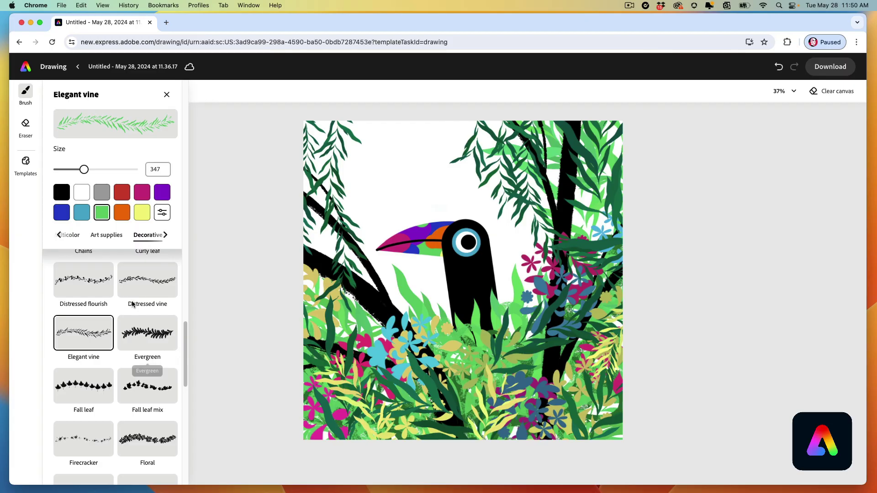
{"action": "left_click", "coordinate": [120, 276]}
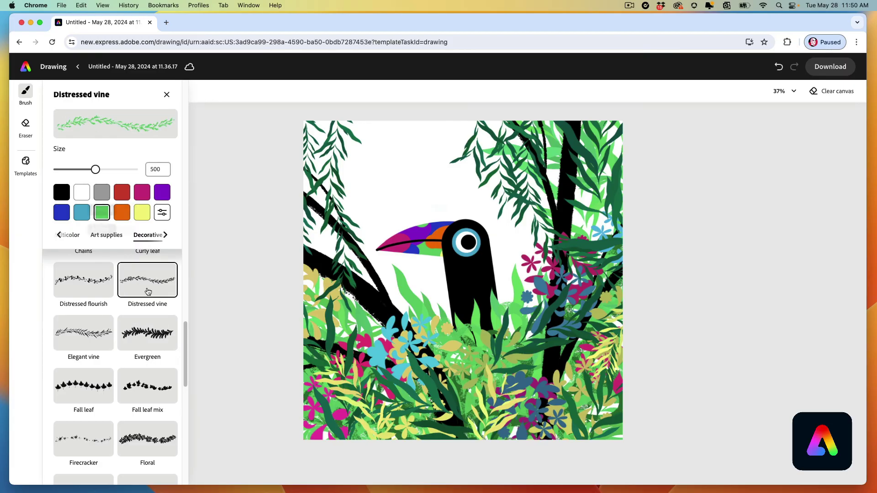
{"action": "mouse_move", "coordinate": [435, 410]}
{"action": "left_mouse_down"}
{"action": "mouse_move", "coordinate": [487, 403]}
{"action": "mouse_move", "coordinate": [452, 352]}
{"action": "mouse_move", "coordinate": [491, 409]}
{"action": "mouse_move", "coordinate": [523, 343]}
{"action": "mouse_move", "coordinate": [498, 308]}
{"action": "mouse_move", "coordinate": [520, 404]}
{"action": "mouse_move", "coordinate": [536, 404]}
{"action": "mouse_move", "coordinate": [587, 368]}
{"action": "mouse_move", "coordinate": [559, 366]}
{"action": "mouse_move", "coordinate": [594, 429]}
{"action": "left_mouse_up"}
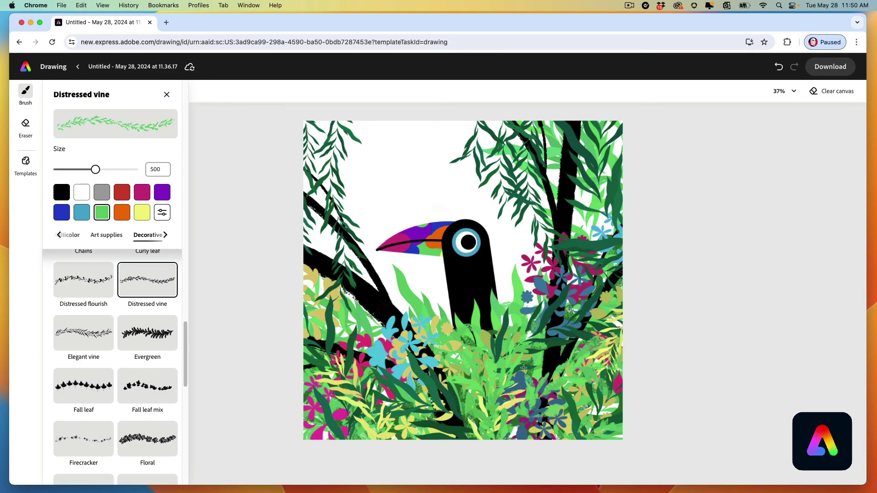
{"action": "left_click_drag", "start_coordinate": [432, 429], "coordinate": [398, 384]}
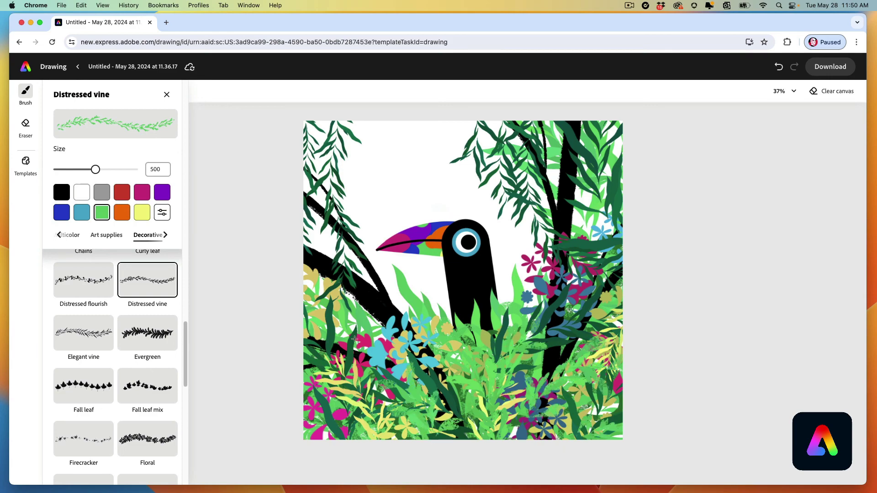
{"action": "left_click_drag", "start_coordinate": [361, 311], "coordinate": [248, 294]}
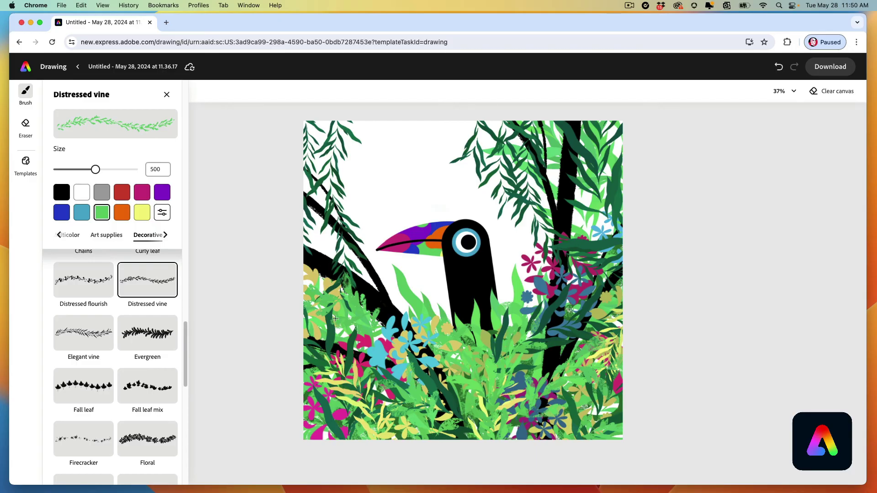
- Set the custom colour to deep green #1C4D1F and paint more vines in the lower foliage
{"action": "left_click", "coordinate": [155, 211]}
{"action": "left_click_drag", "start_coordinate": [241, 311], "coordinate": [243, 322]}
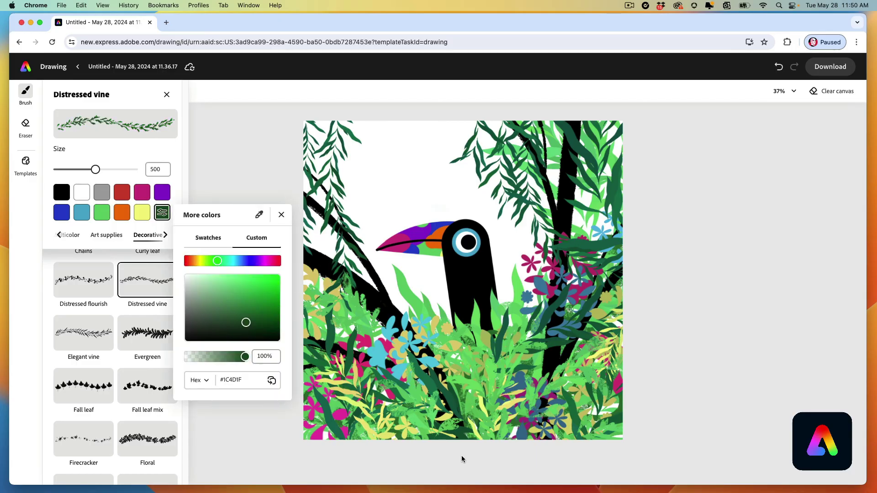
{"action": "left_click", "coordinate": [454, 395]}
{"action": "left_click_drag", "start_coordinate": [457, 437], "coordinate": [429, 350]}
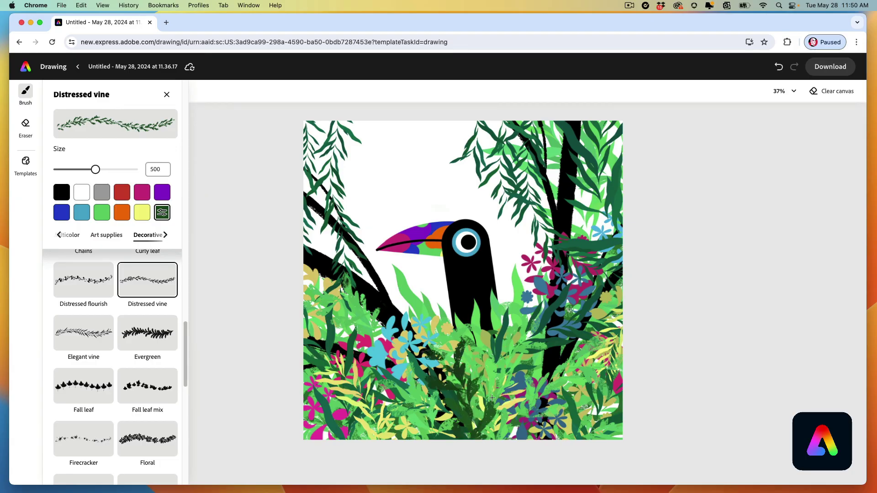
{"action": "left_click_drag", "start_coordinate": [477, 420], "coordinate": [512, 392]}
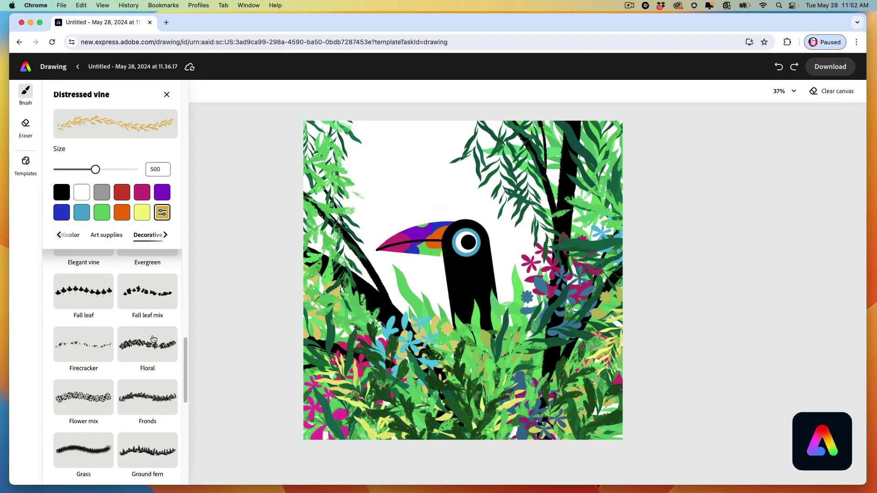
- Stamp four orange Floral blossoms at size 835 through the lower foliage and right edge
{"action": "left_click", "coordinate": [144, 347]}
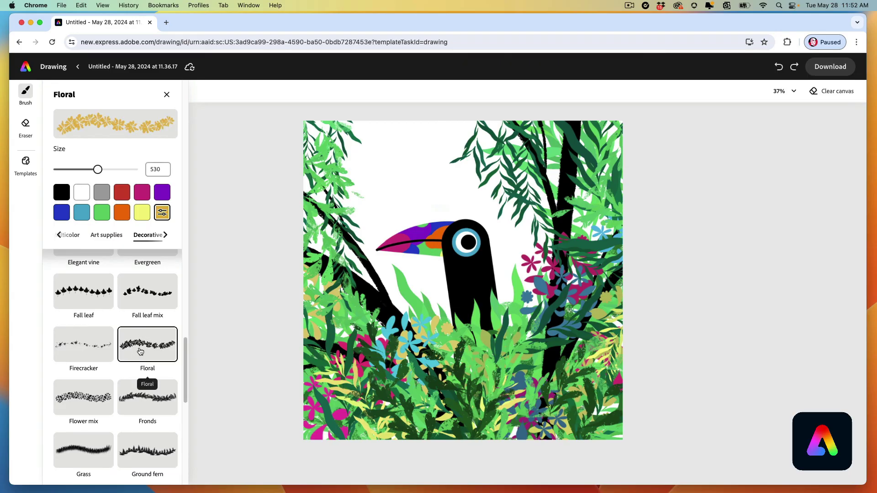
{"action": "left_click_drag", "start_coordinate": [98, 169], "coordinate": [121, 169]}
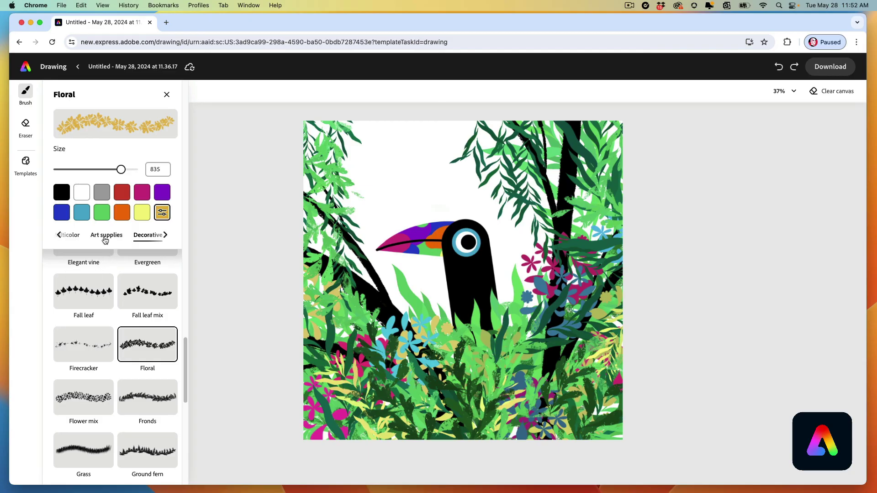
{"action": "left_click", "coordinate": [127, 219]}
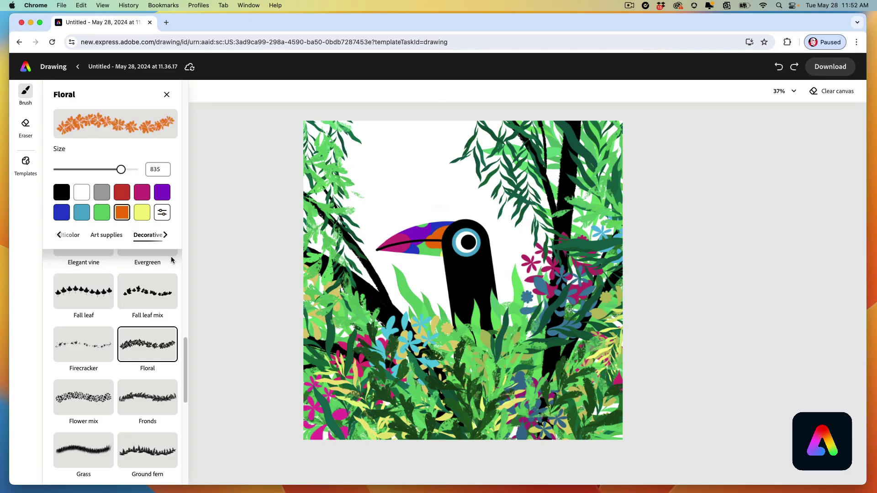
{"action": "left_click", "coordinate": [367, 341]}
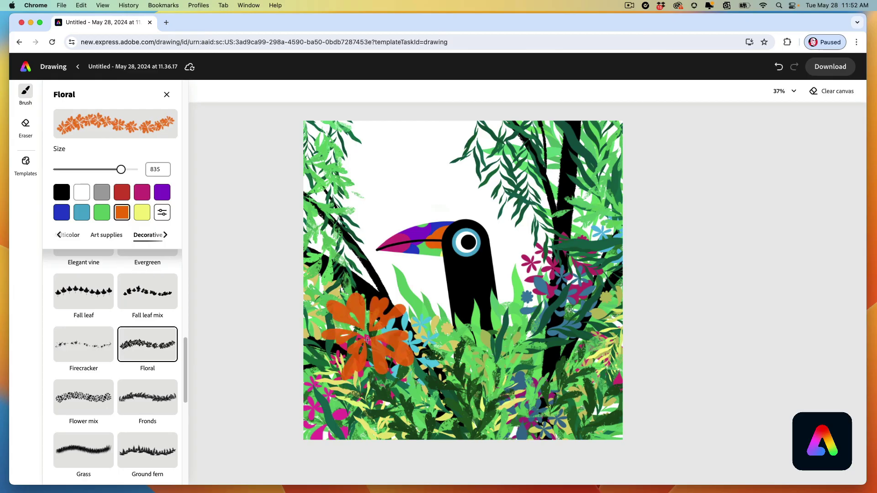
{"action": "left_click", "coordinate": [434, 422]}
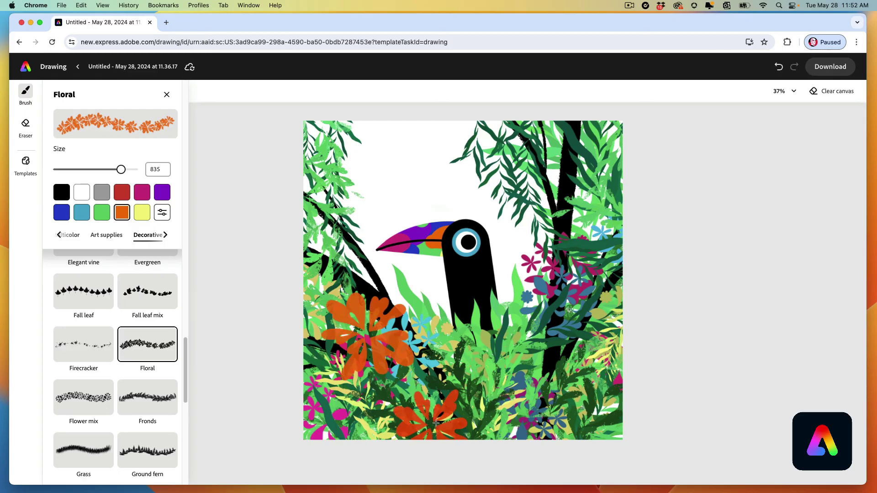
{"action": "left_click", "coordinate": [532, 340]}
{"action": "left_click", "coordinate": [624, 291]}
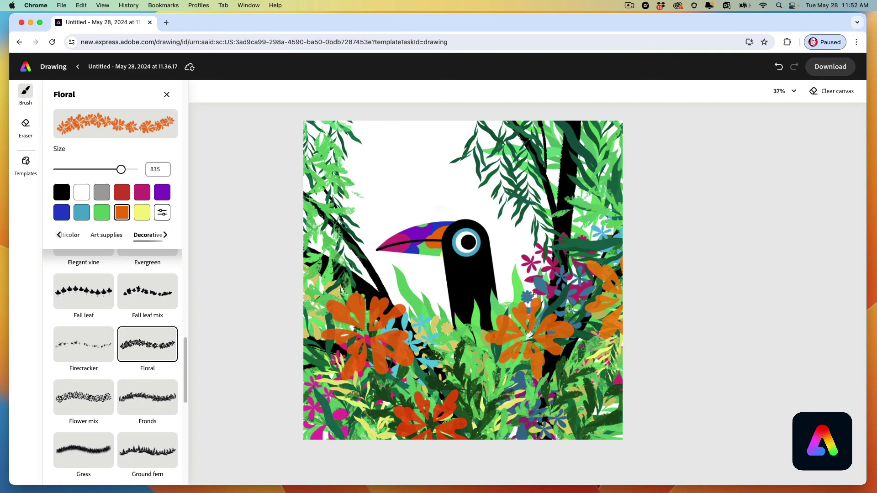
- Stamp teal-blue flowers in the upper-right foliage and along the left and top-left edges
{"action": "left_click", "coordinate": [82, 213]}
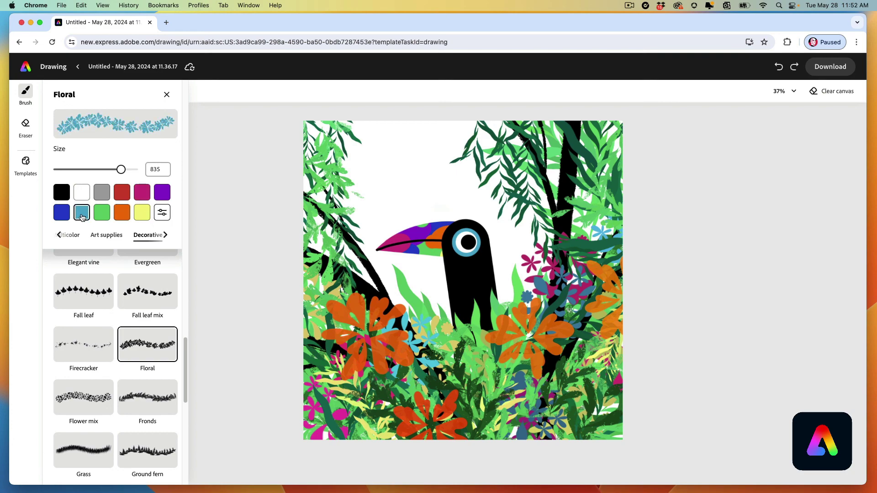
{"action": "left_click", "coordinate": [553, 197]}
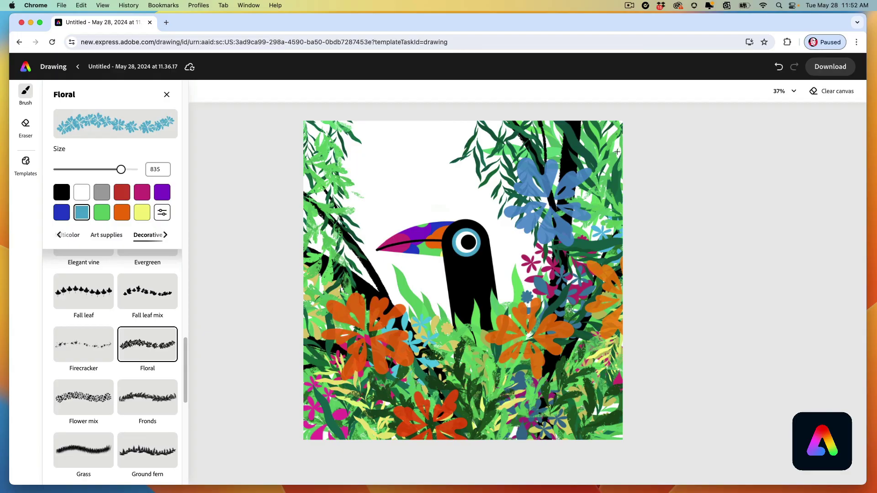
{"action": "left_click_drag", "start_coordinate": [291, 232], "coordinate": [285, 237]}
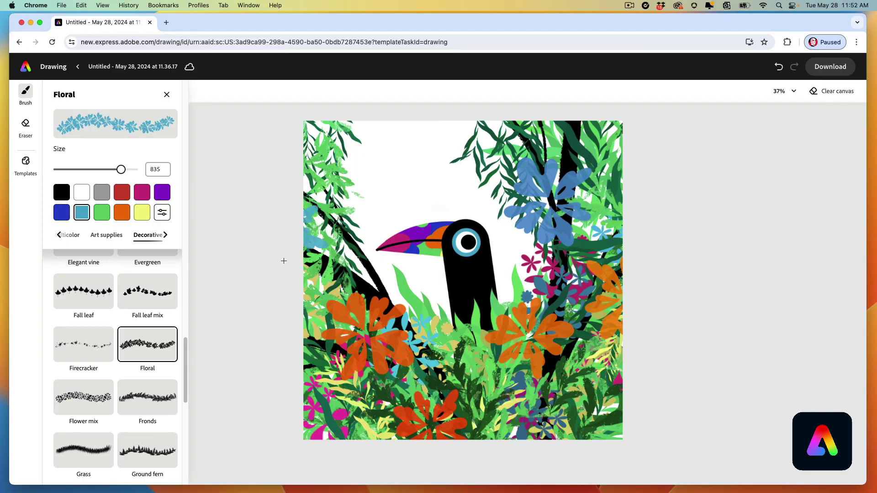
{"action": "left_click_drag", "start_coordinate": [346, 118], "coordinate": [301, 121]}
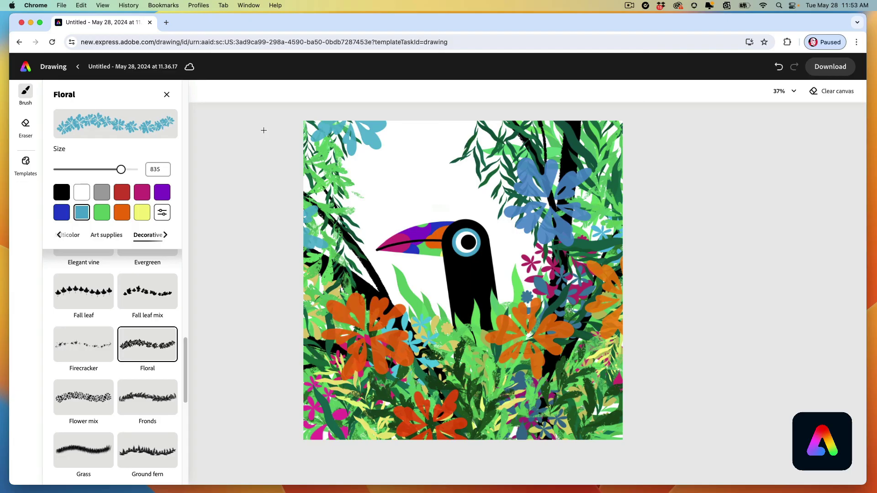
- Dab a yellow Hard round brush at size 325 once in the upper-left sky
{"action": "left_click", "coordinate": [141, 212]}
{"action": "scroll", "coordinate": [141, 322], "scroll_direction": "up", "scroll_amount": 3}
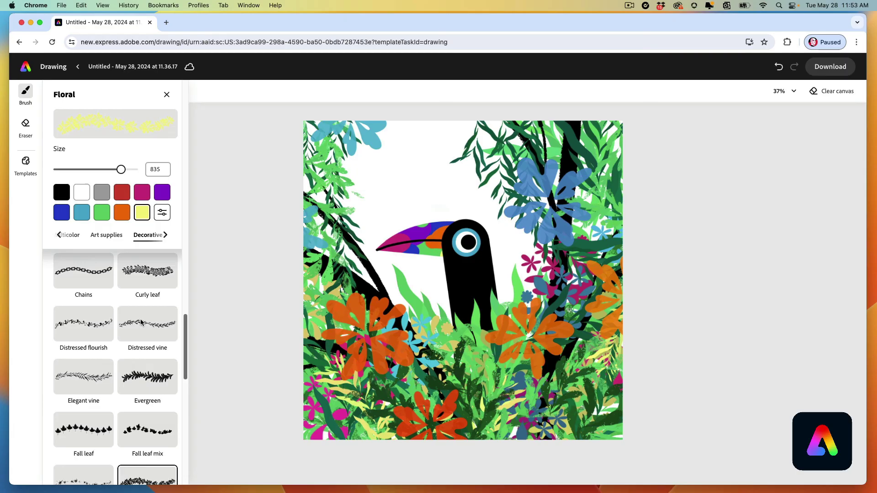
{"action": "left_click", "coordinate": [85, 280]}
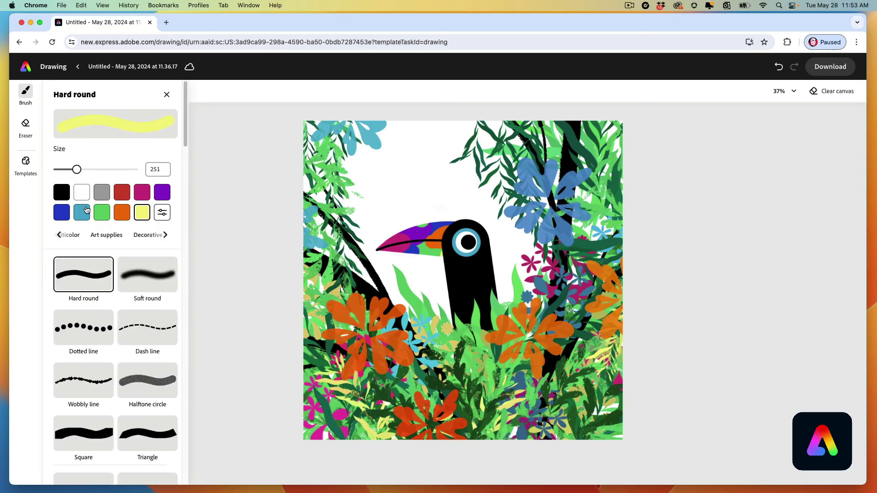
{"action": "left_click_drag", "start_coordinate": [77, 170], "coordinate": [83, 169]}
{"action": "left_click_drag", "start_coordinate": [413, 177], "coordinate": [411, 173]}
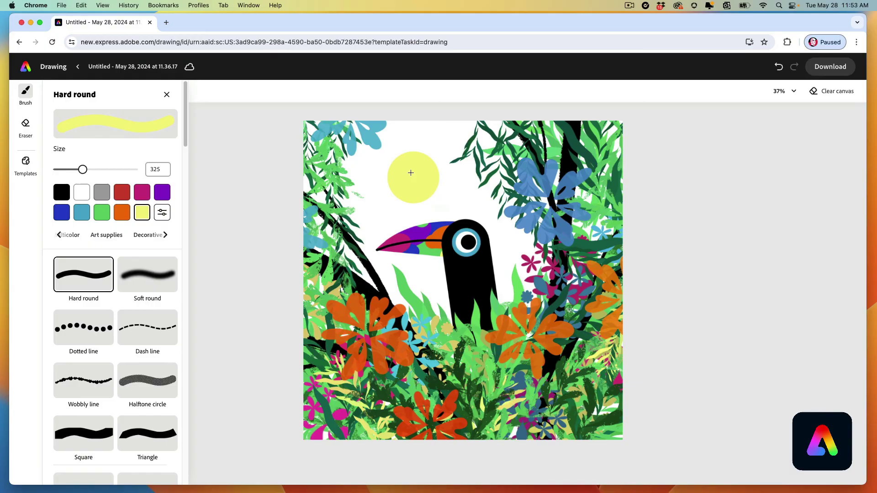